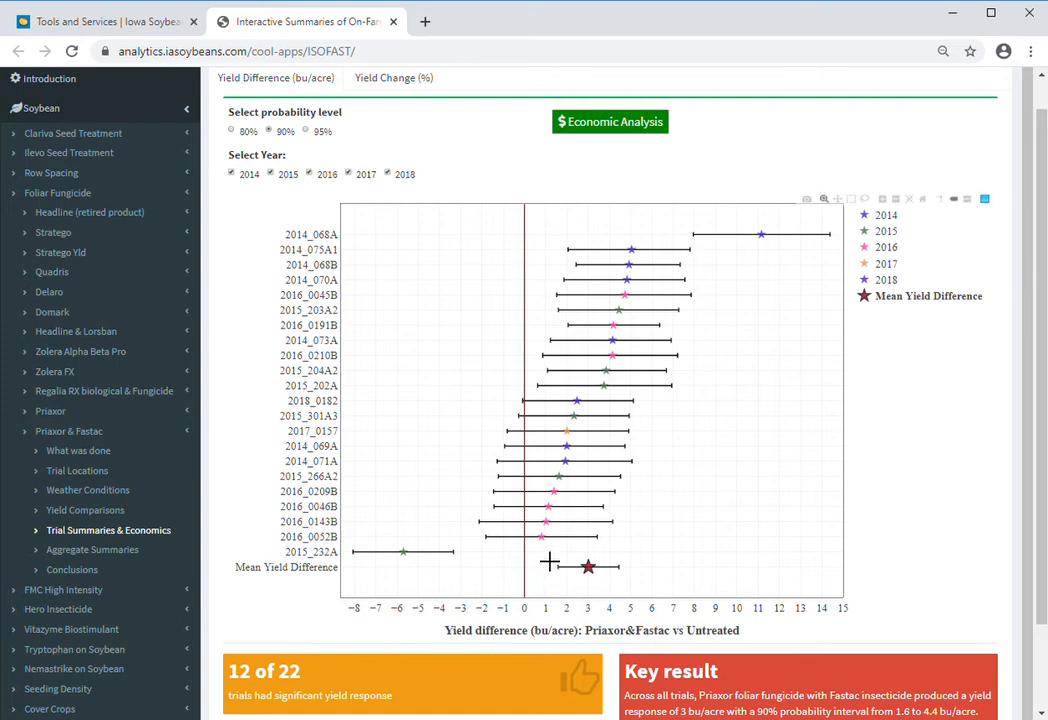
# Step: Compare the Priaxor & Fastac yield difference intervals at the 80%, 90% and 95% probability levels, finishing at 90%
pyautogui.moveTo(559, 537)
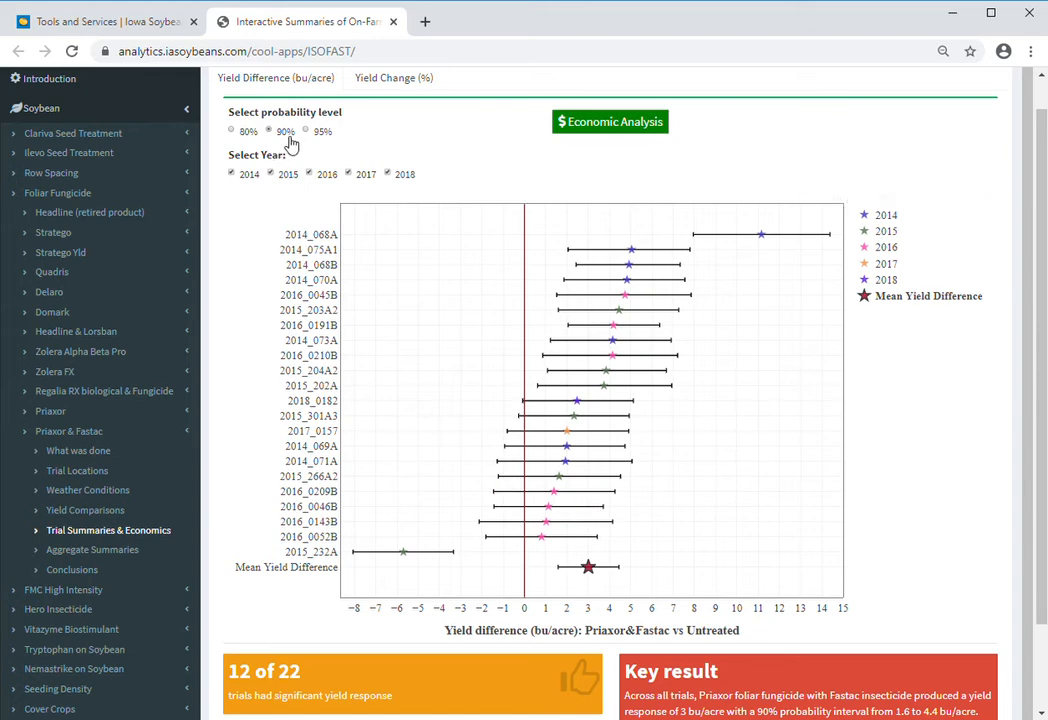
pyautogui.click(234, 132)
pyautogui.click(307, 132)
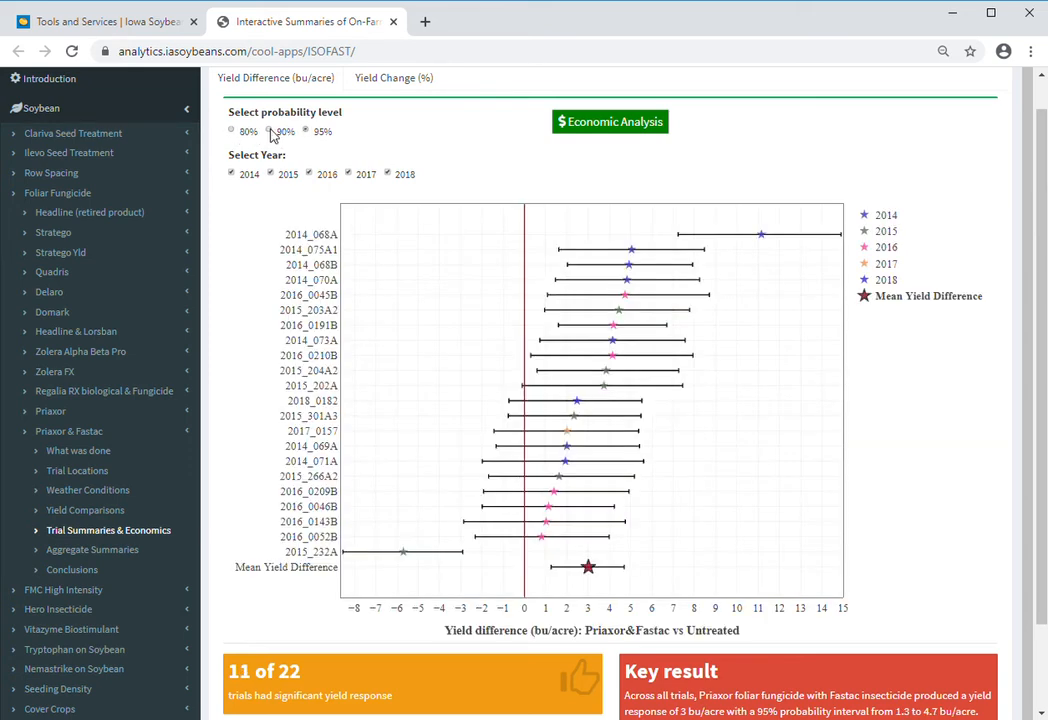
pyautogui.click(269, 132)
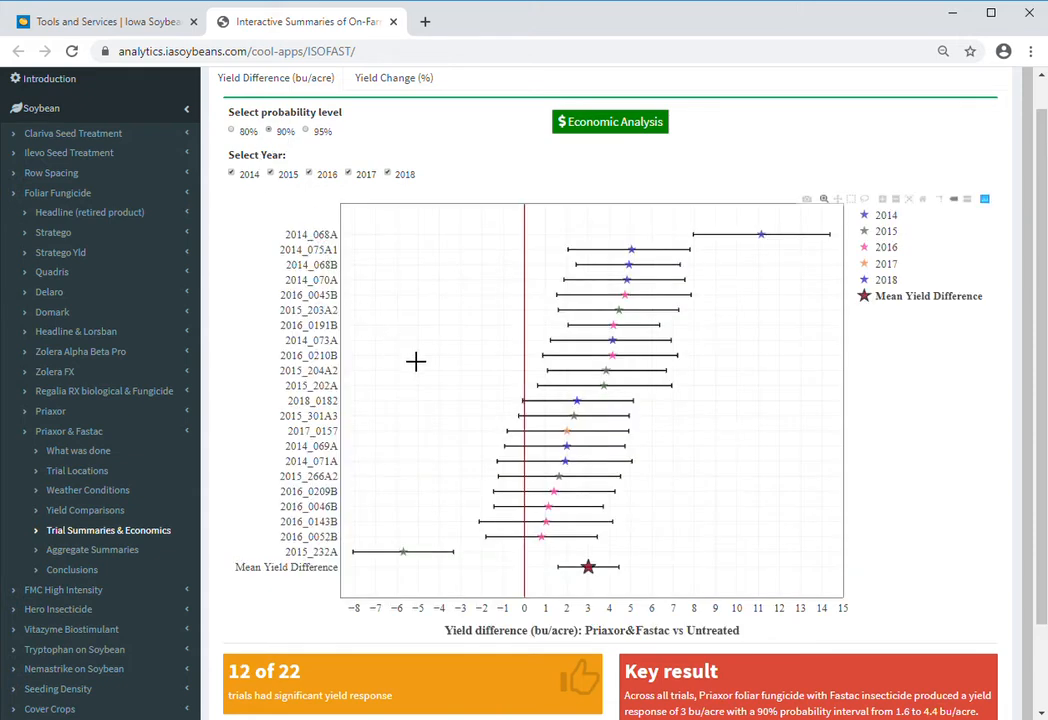
pyautogui.click(306, 132)
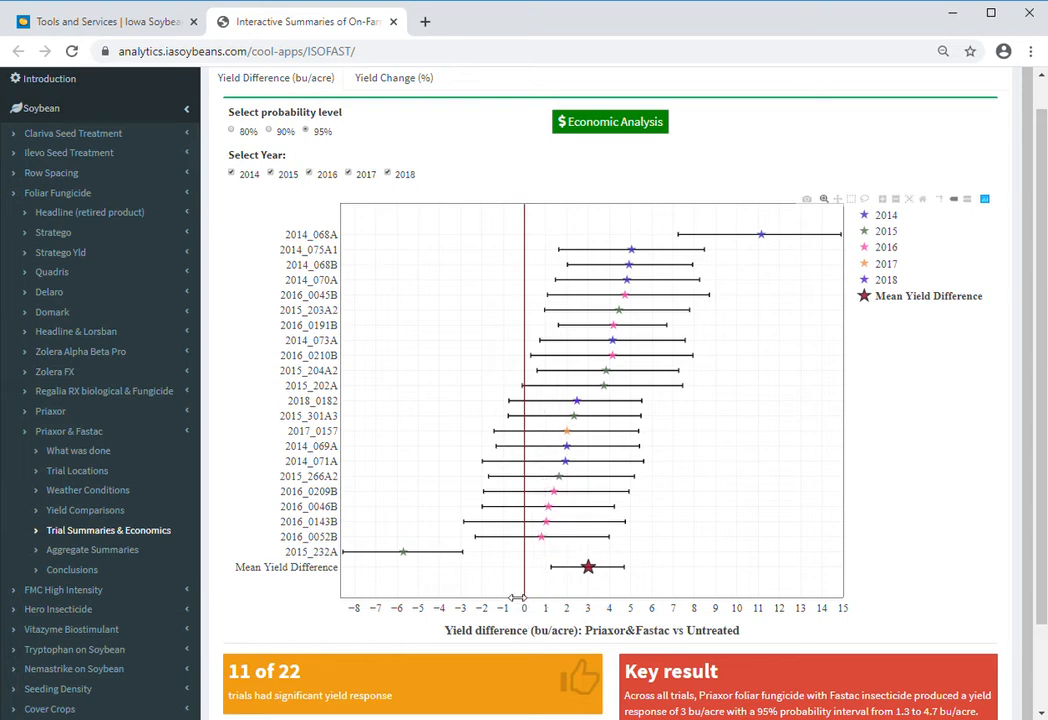
pyautogui.click(271, 132)
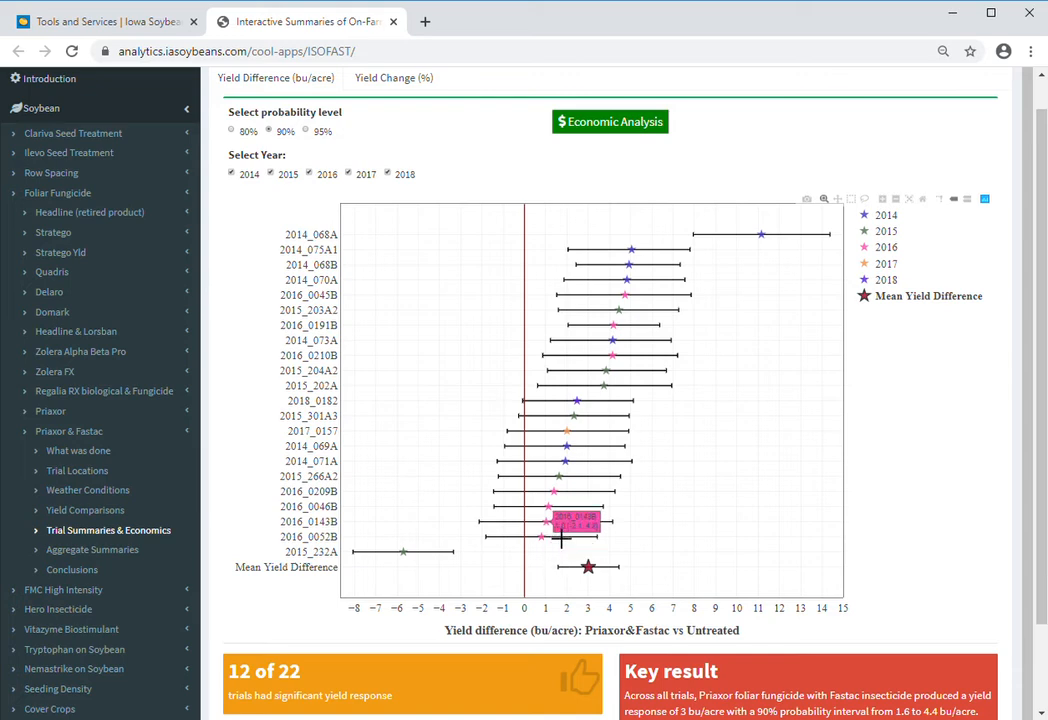
# Step: Inspect the mean yield difference, view the percent yield change chart, and return to the bu/acre yield difference chart
pyautogui.moveTo(570, 507)
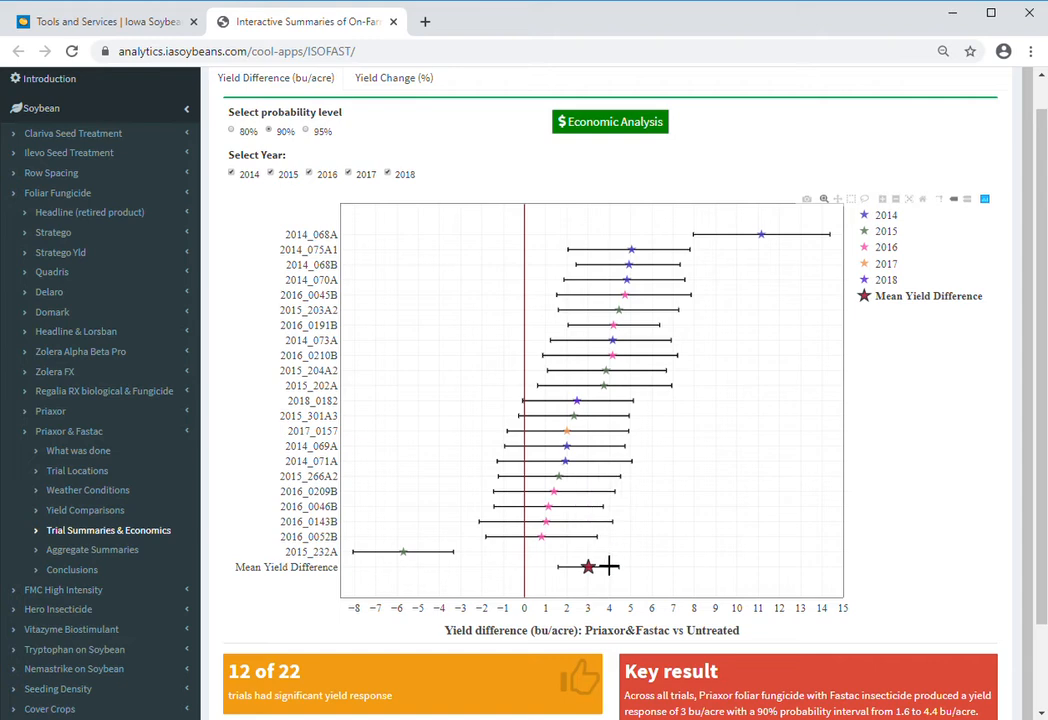
pyautogui.moveTo(589, 567)
pyautogui.click(394, 88)
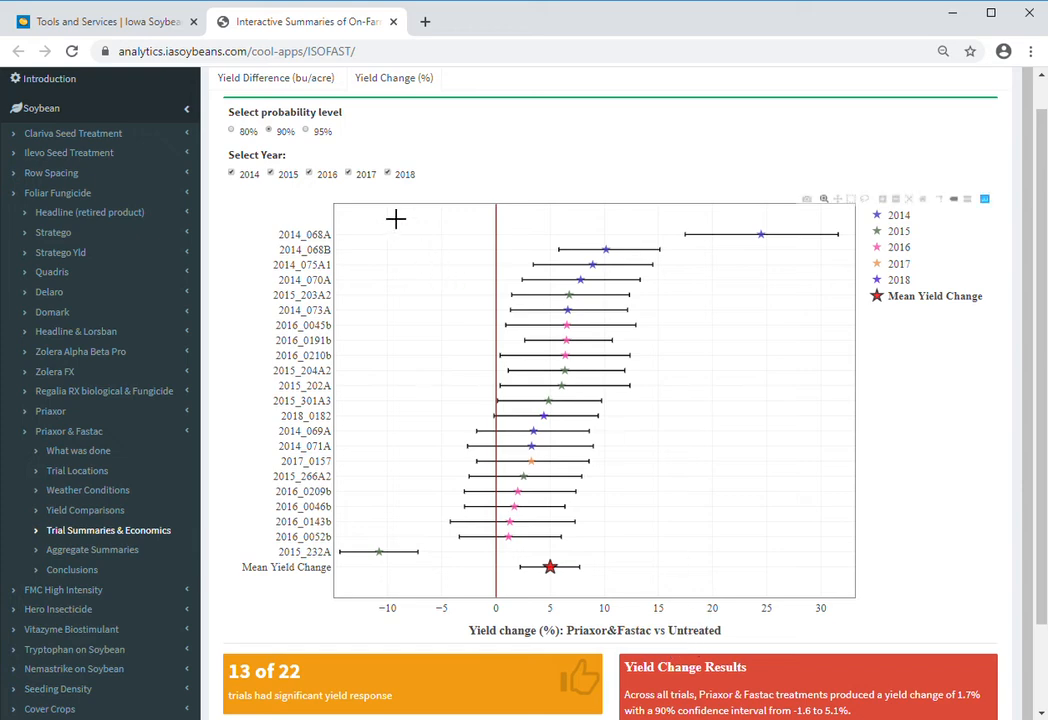
pyautogui.click(291, 84)
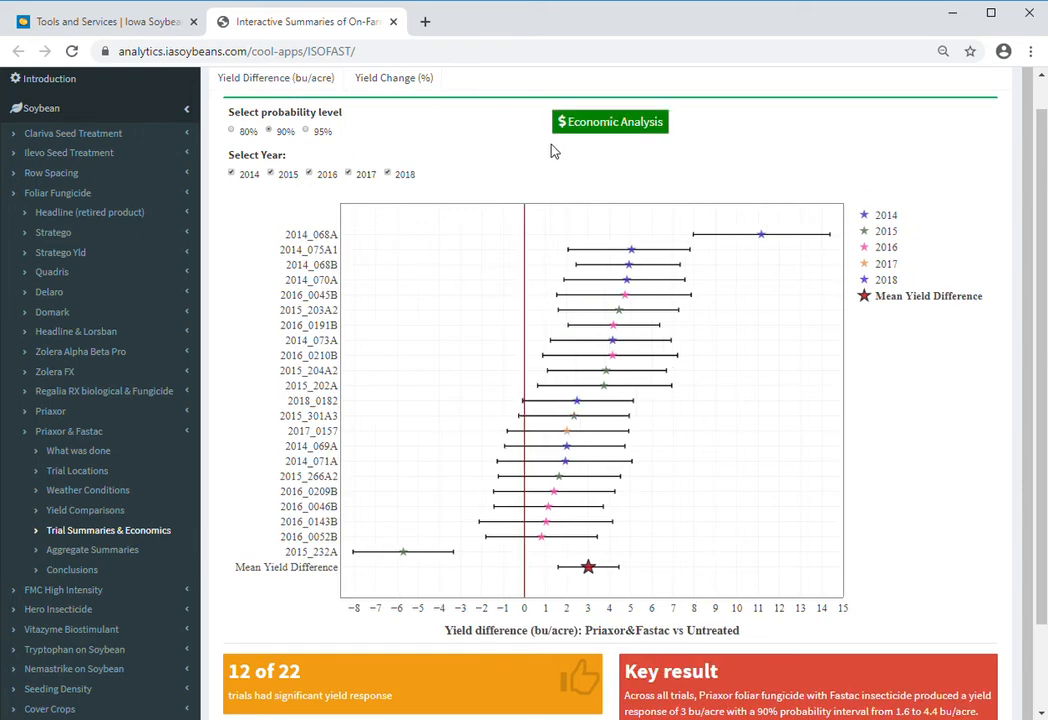
# Step: Run the Priaxor & Fastac economic analysis with a 9.00 $/bu grain price and 27.00 $/acre cost, and close the results after review
pyautogui.click(614, 124)
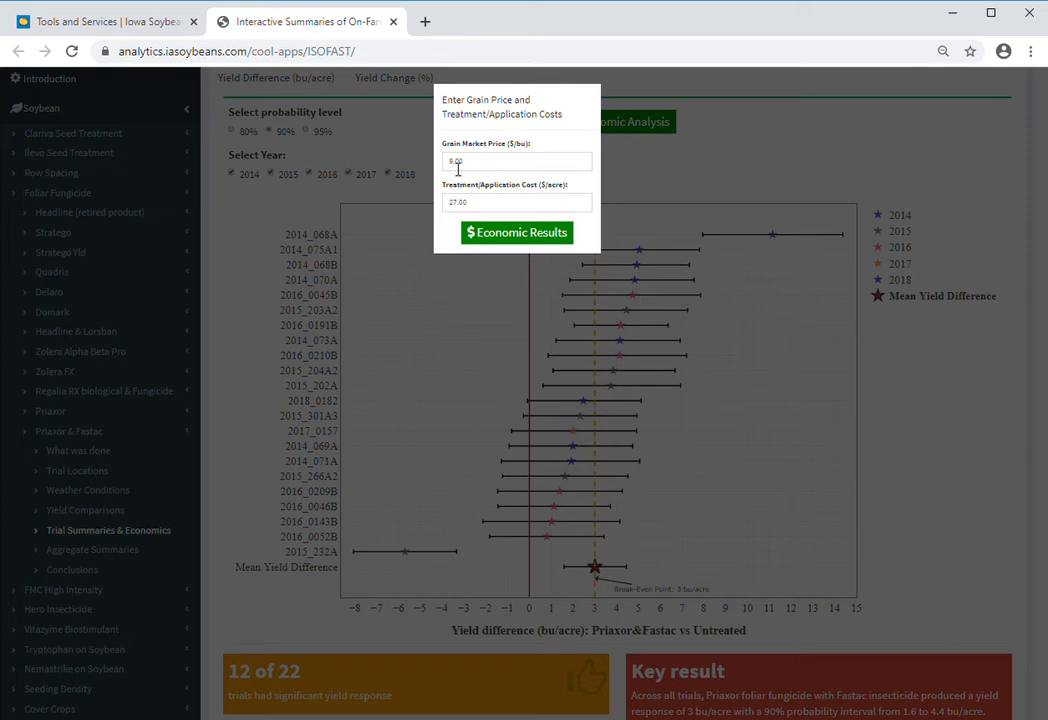
pyautogui.click(519, 237)
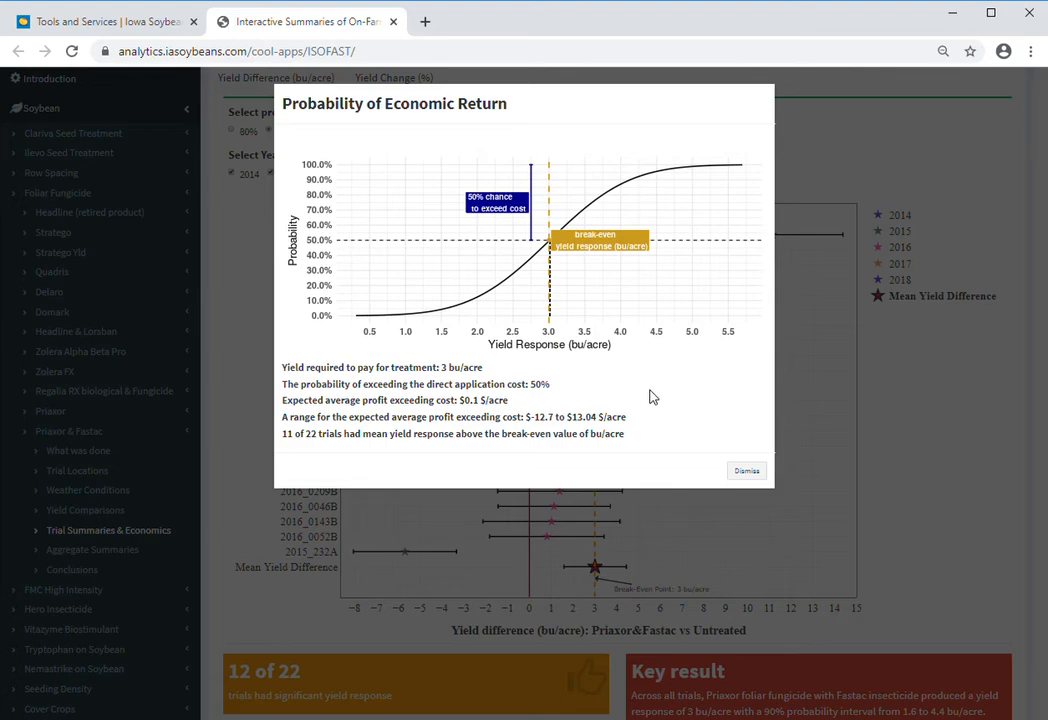
pyautogui.click(748, 471)
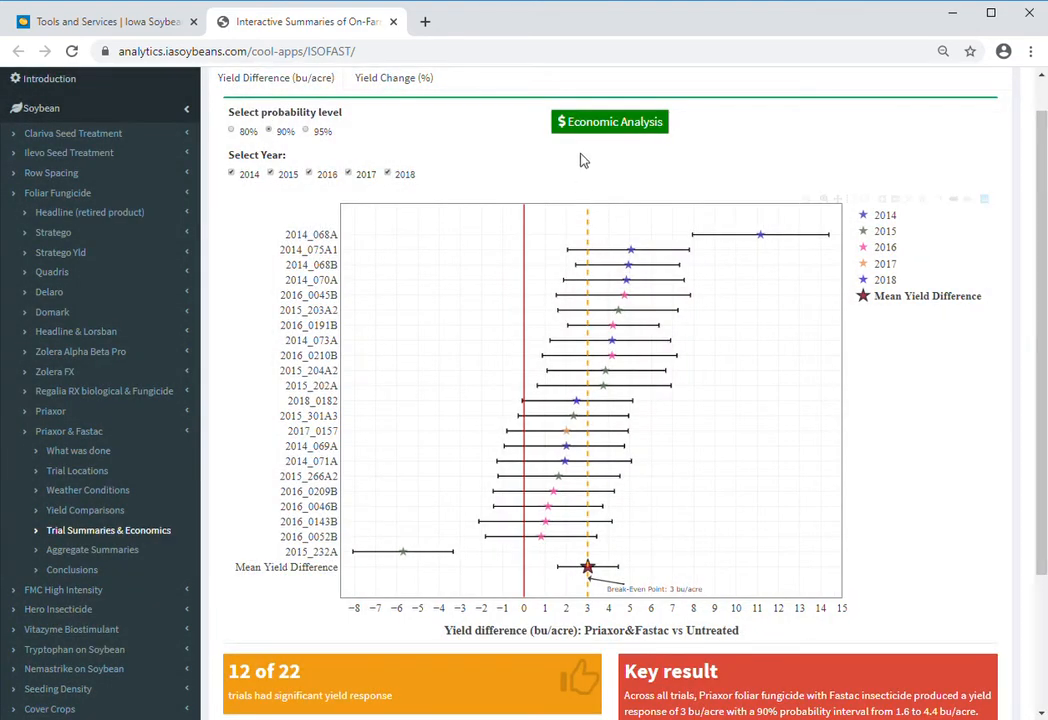
# Step: Rerun the Priaxor & Fastac economic analysis with the grain market price set to 9.5 $/bu, and close the results after review
pyautogui.click(596, 126)
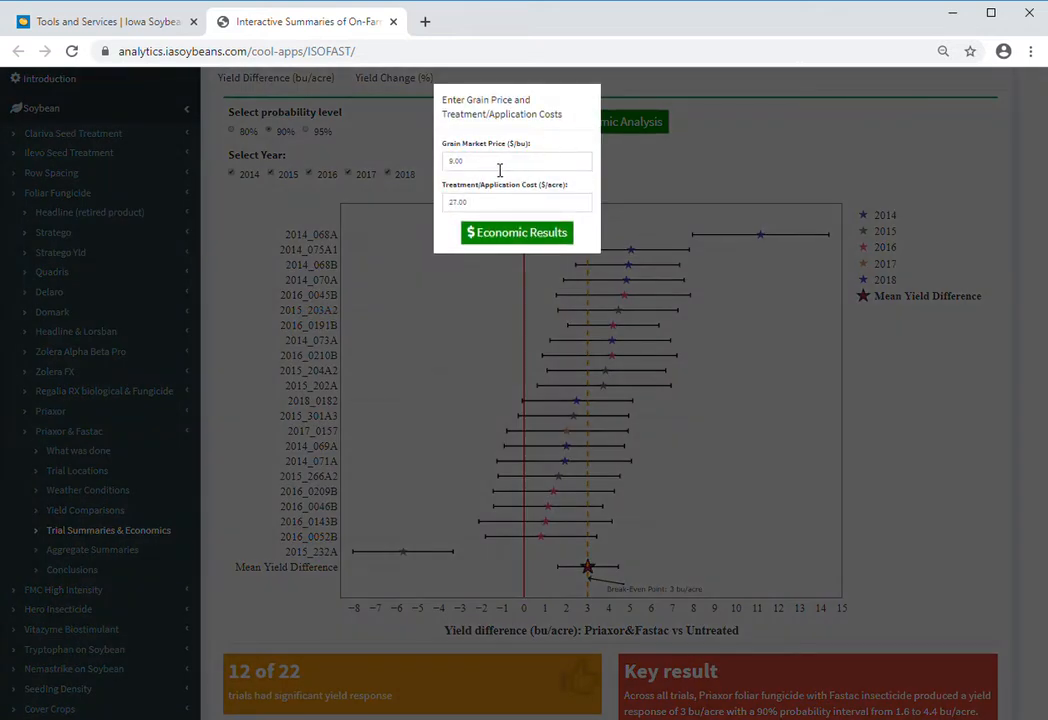
pyautogui.moveTo(484, 169); pyautogui.dragTo(437, 172)
pyautogui.write('9.5')
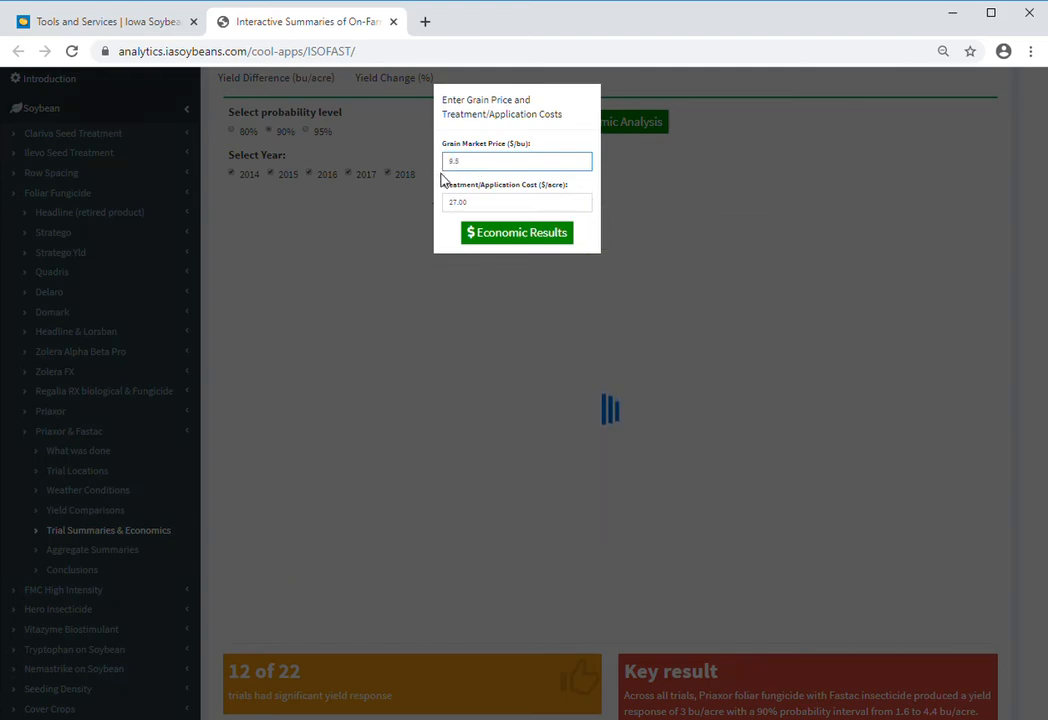
pyautogui.click(526, 234)
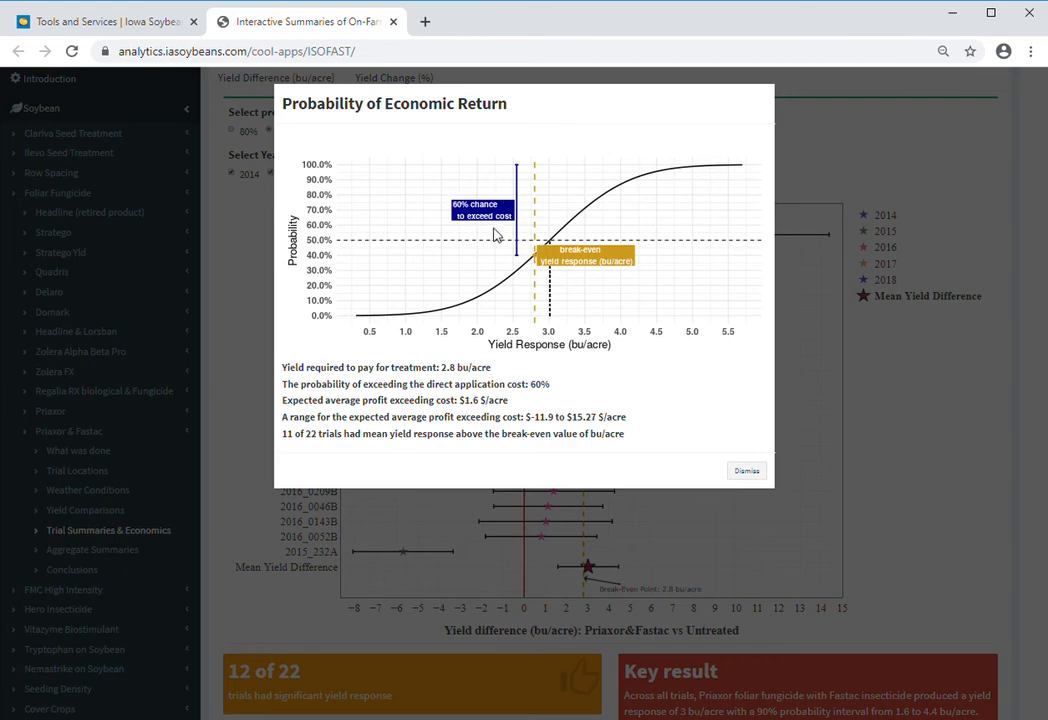
pyautogui.click(752, 472)
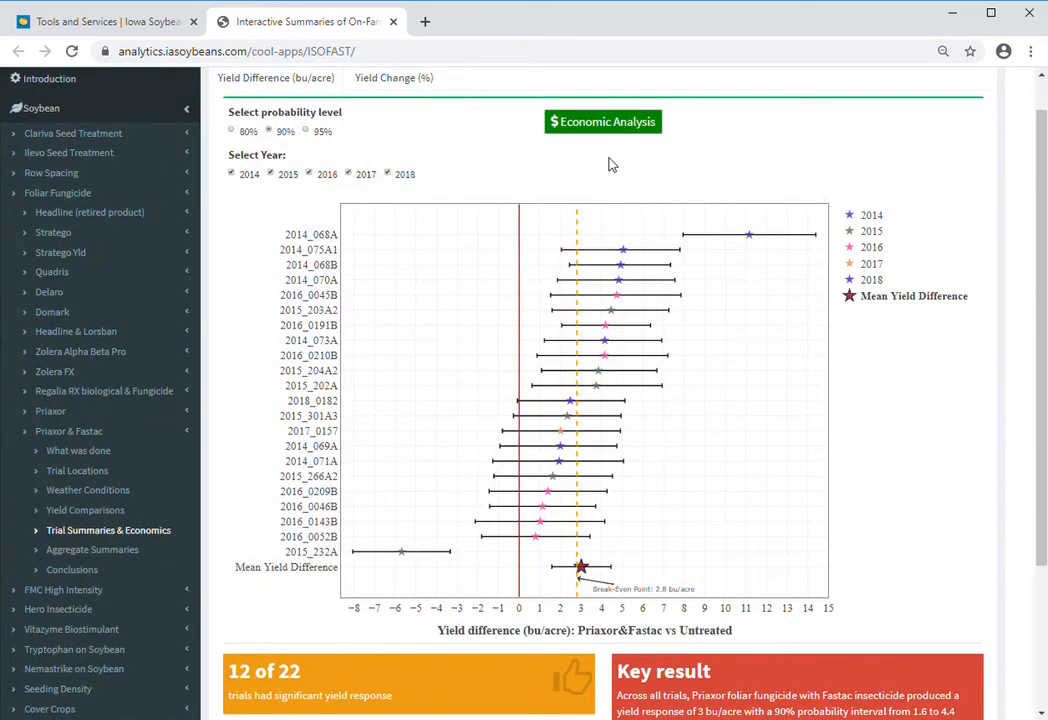
# Step: Recalculate the Priaxor & Fastac economic results with a grain market price of 8.5 $/bu, and dismiss the results after review
pyautogui.click(607, 121)
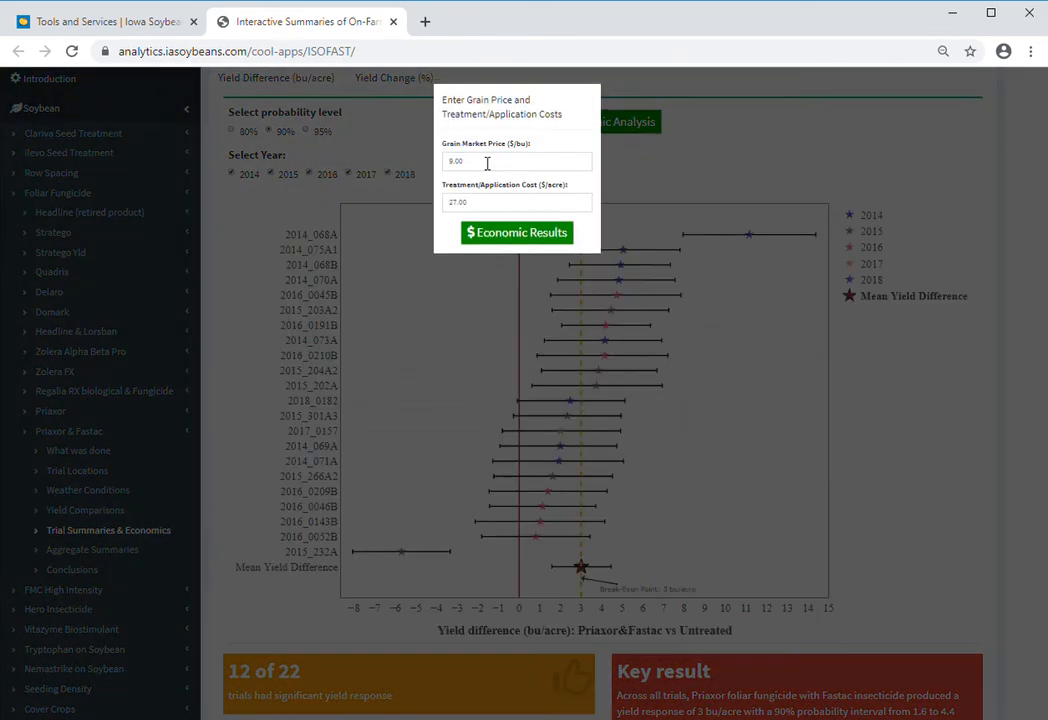
pyautogui.moveTo(487, 164); pyautogui.dragTo(445, 164)
pyautogui.write('8')
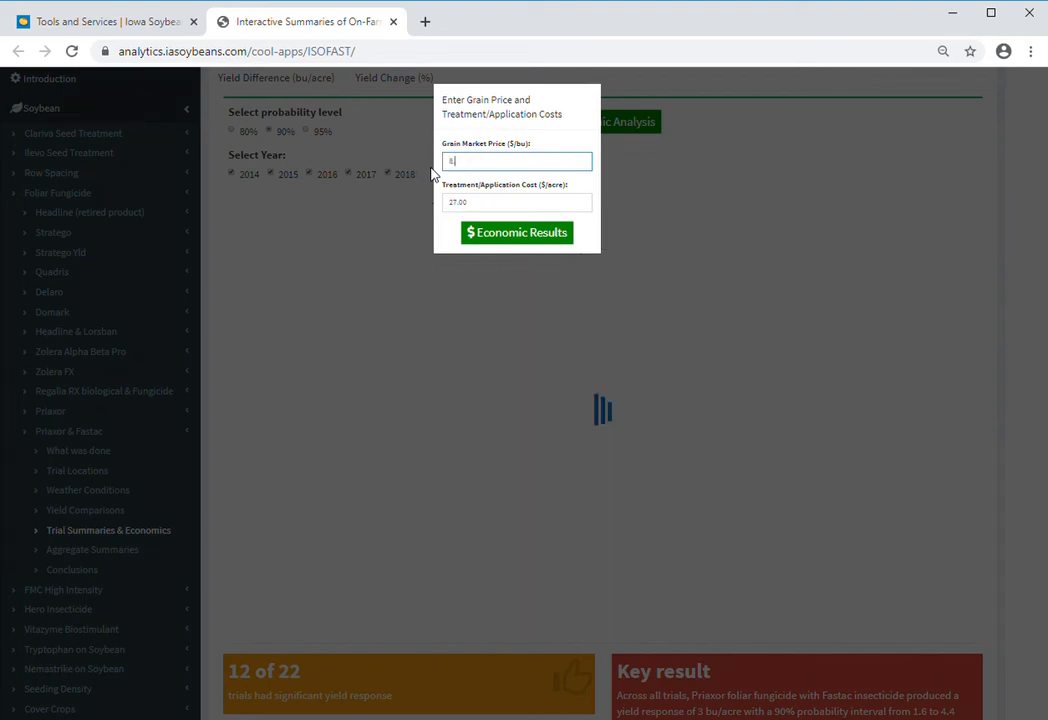
pyautogui.write('8.4')
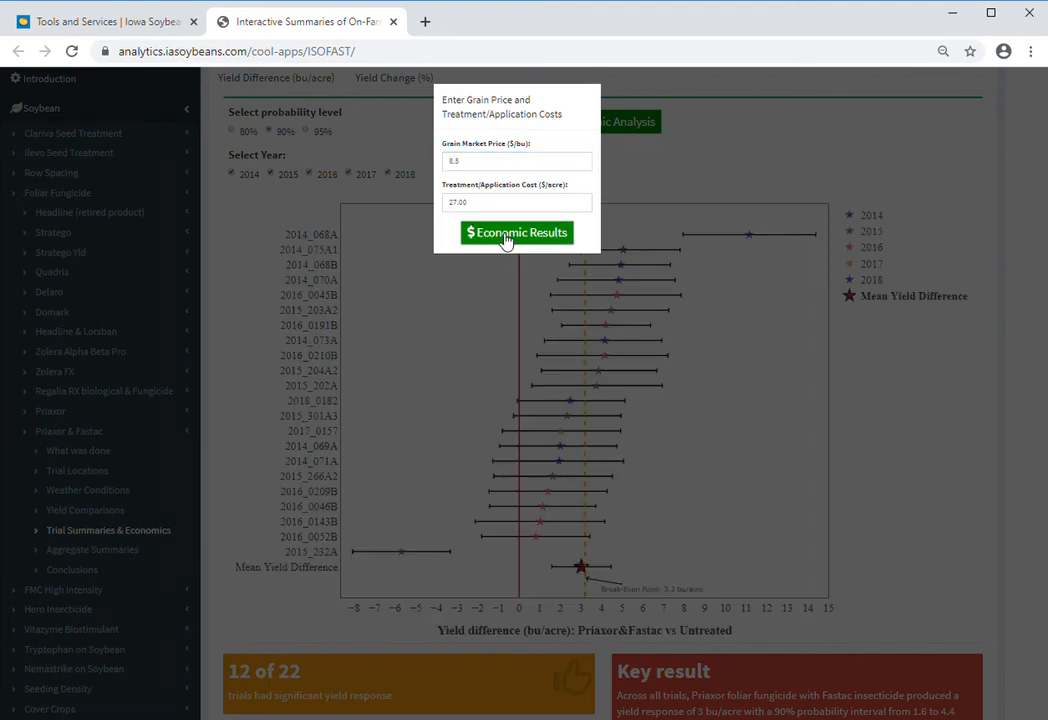
pyautogui.click(507, 234)
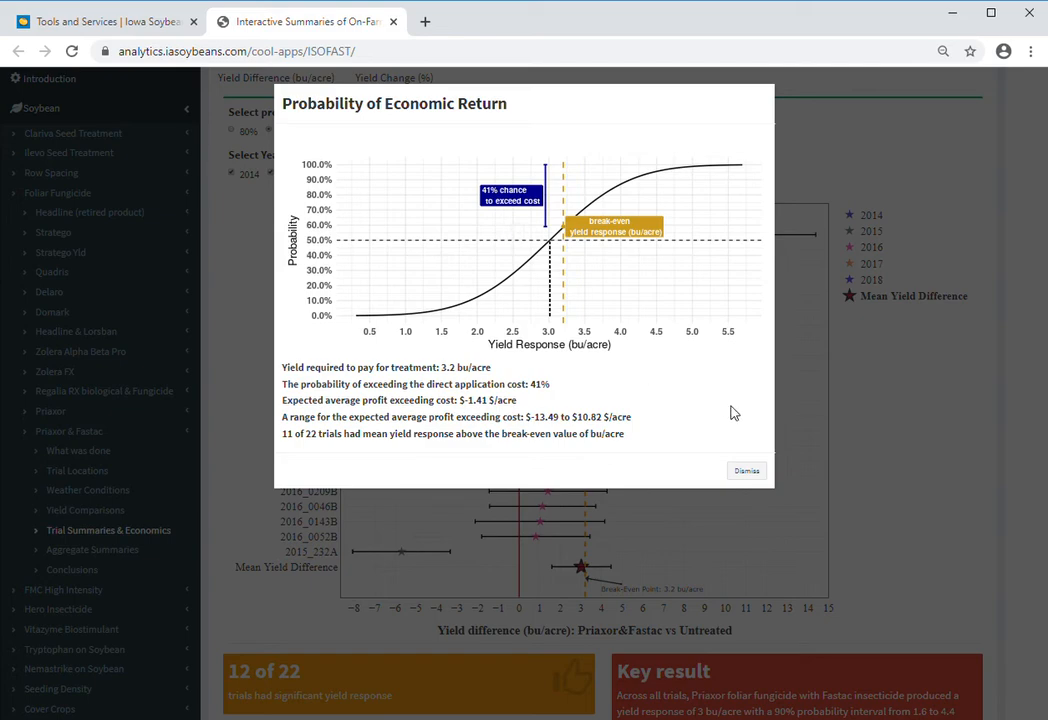
pyautogui.click(750, 470)
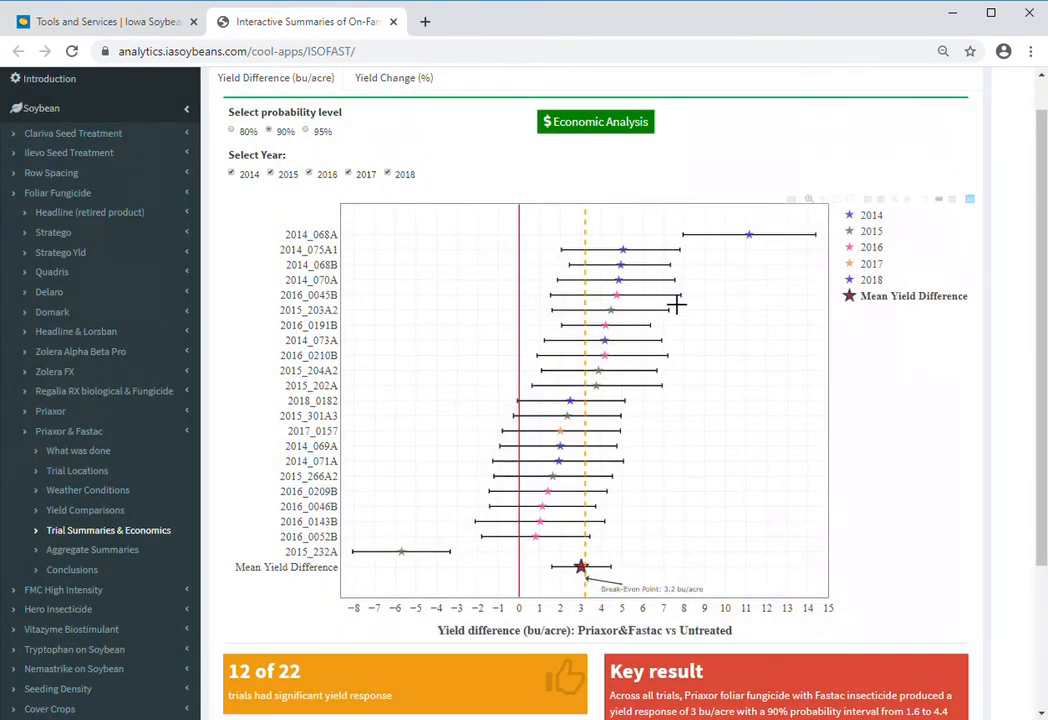
# Step: Calculate the Priaxor & Fastac economic results with a treatment/application cost of 25 $/acre, and dismiss them after review
pyautogui.click(592, 124)
pyautogui.moveTo(500, 205); pyautogui.dragTo(415, 209)
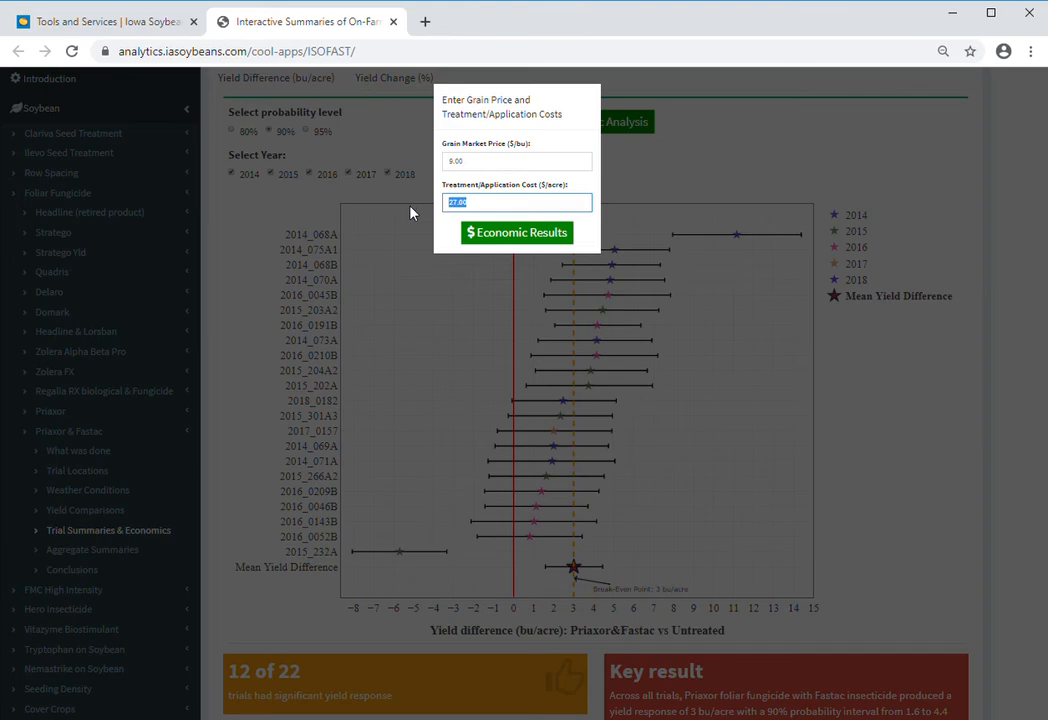
pyautogui.write('25')
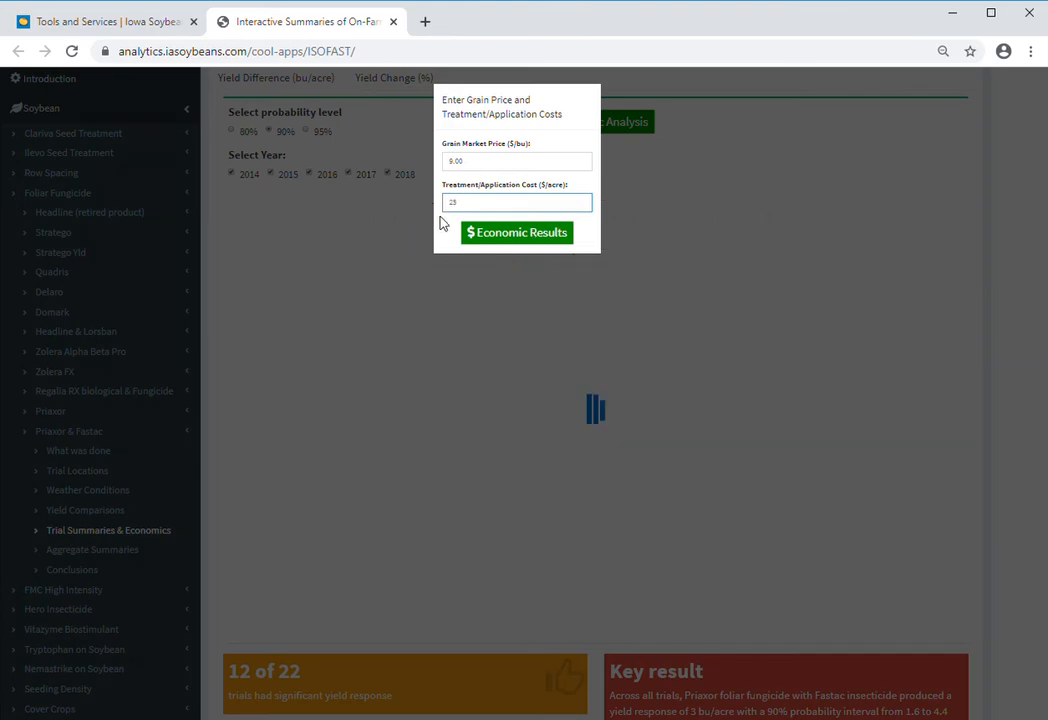
pyautogui.click(512, 234)
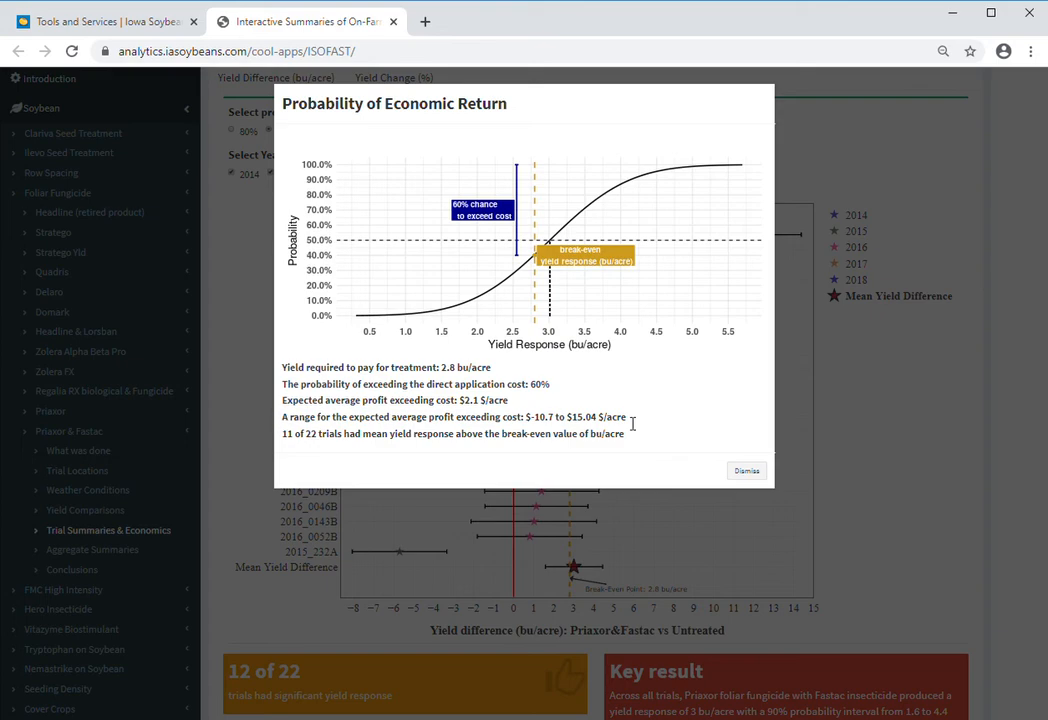
pyautogui.click(746, 471)
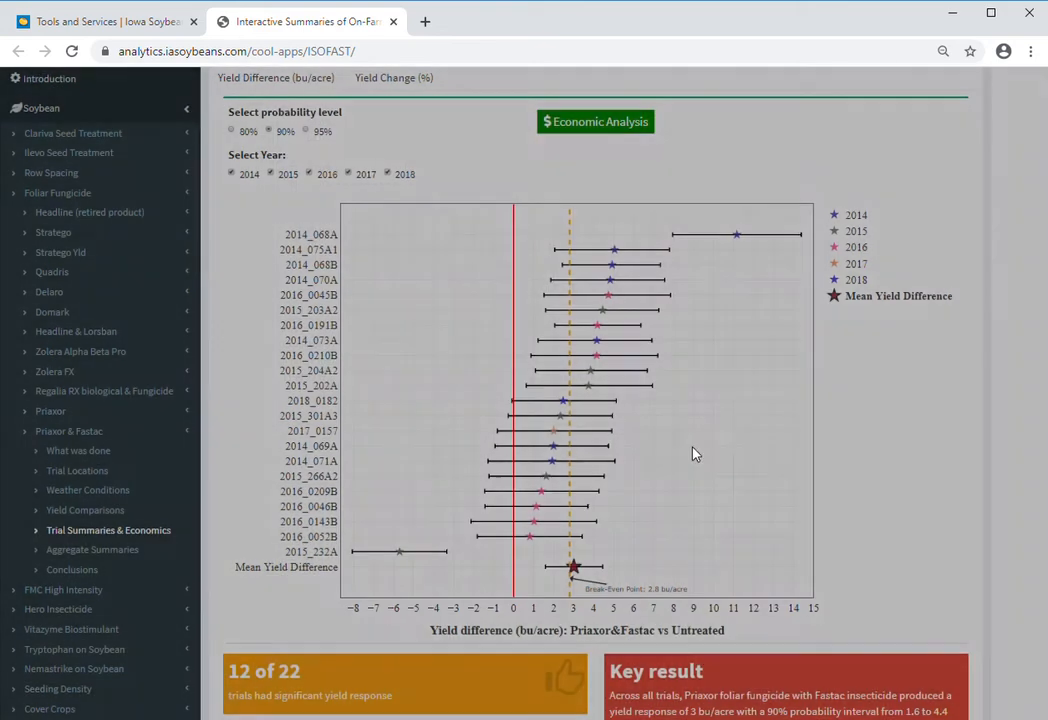
# Step: Open the trial summaries and economics for the Stratego Yld foliar fungicide and examine the yield difference chart
pyautogui.click(67, 254)
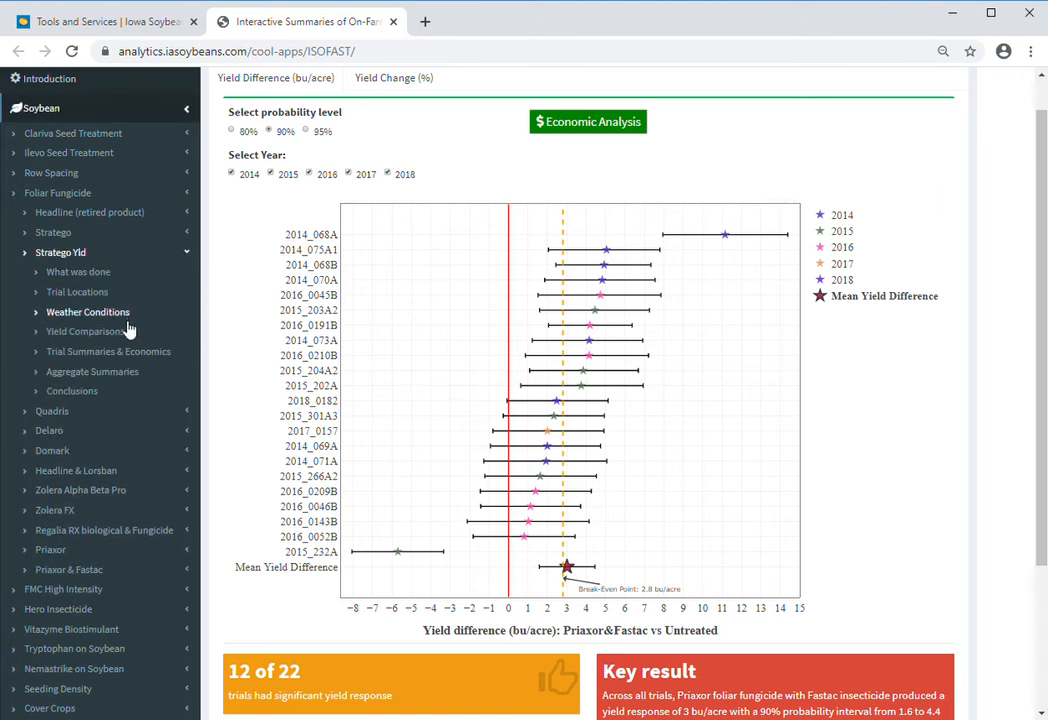
pyautogui.click(110, 358)
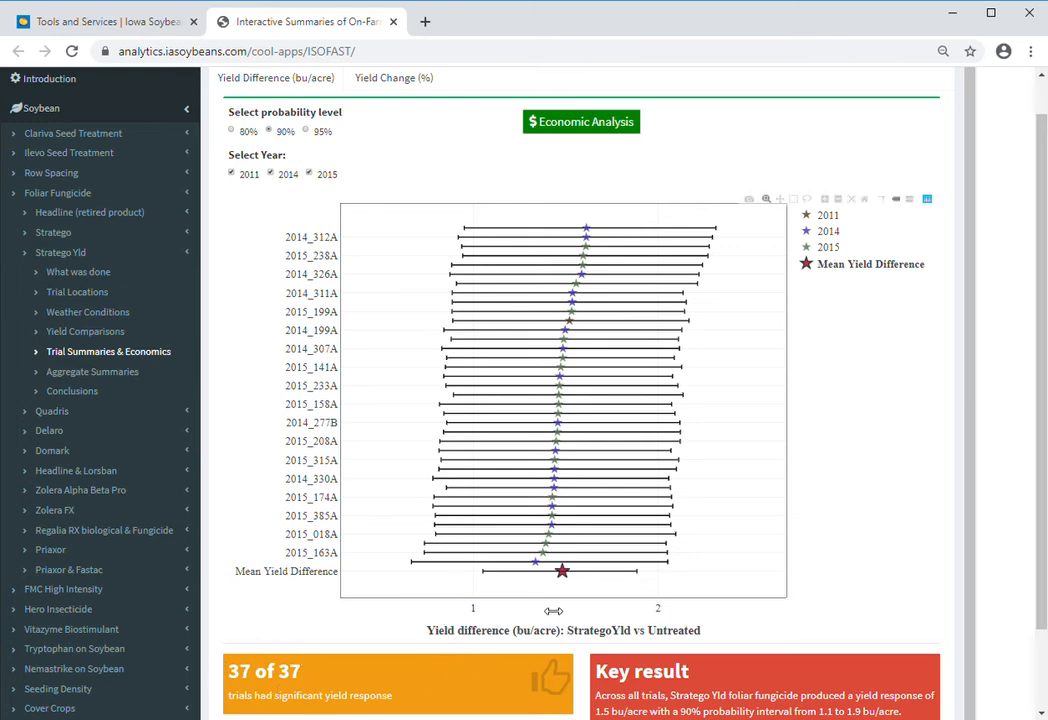
pyautogui.moveTo(575, 588)
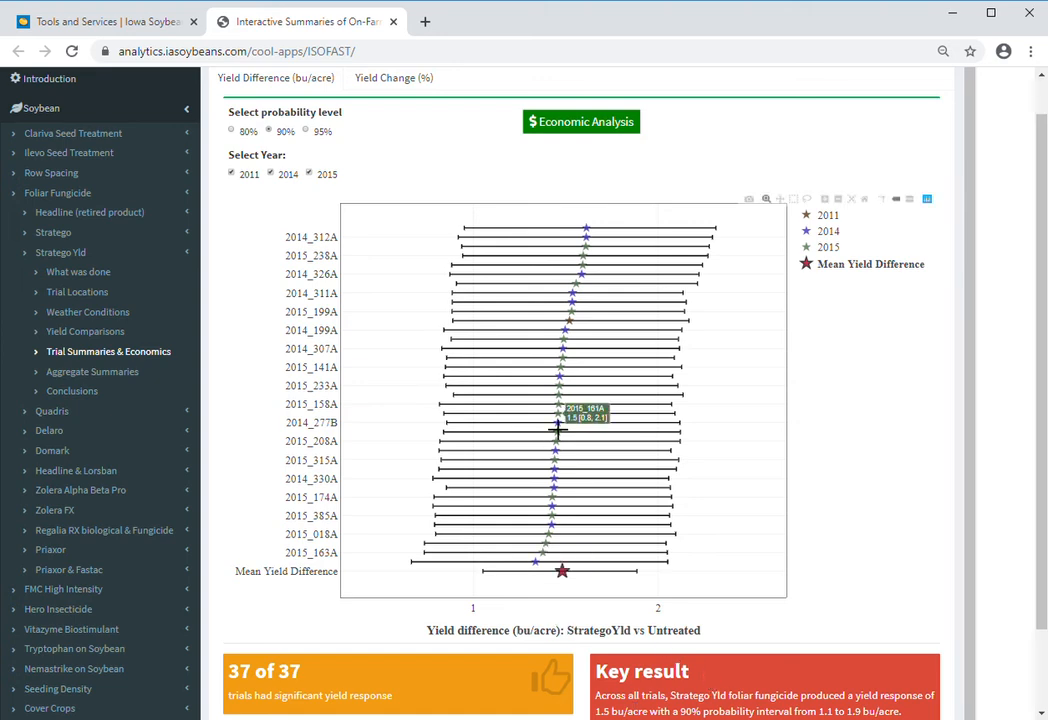
# Step: Run the Stratego Yld economic analysis with a 9.00 $/bu grain price and 20.00 $/acre cost, and close the results after review
pyautogui.click(570, 131)
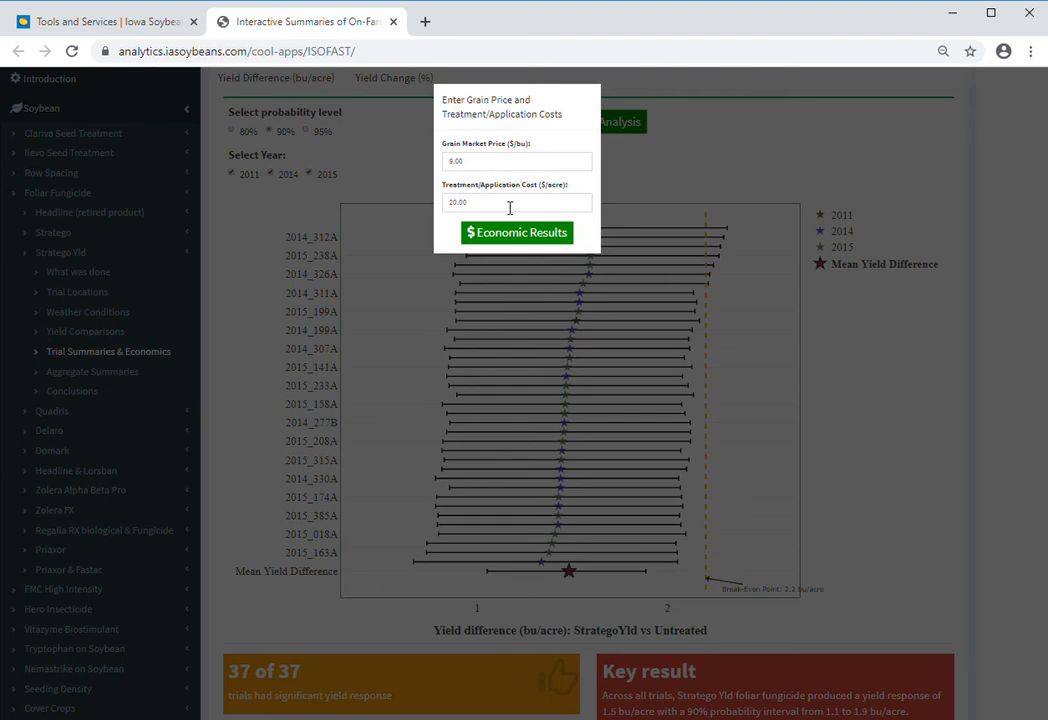
pyautogui.click(527, 234)
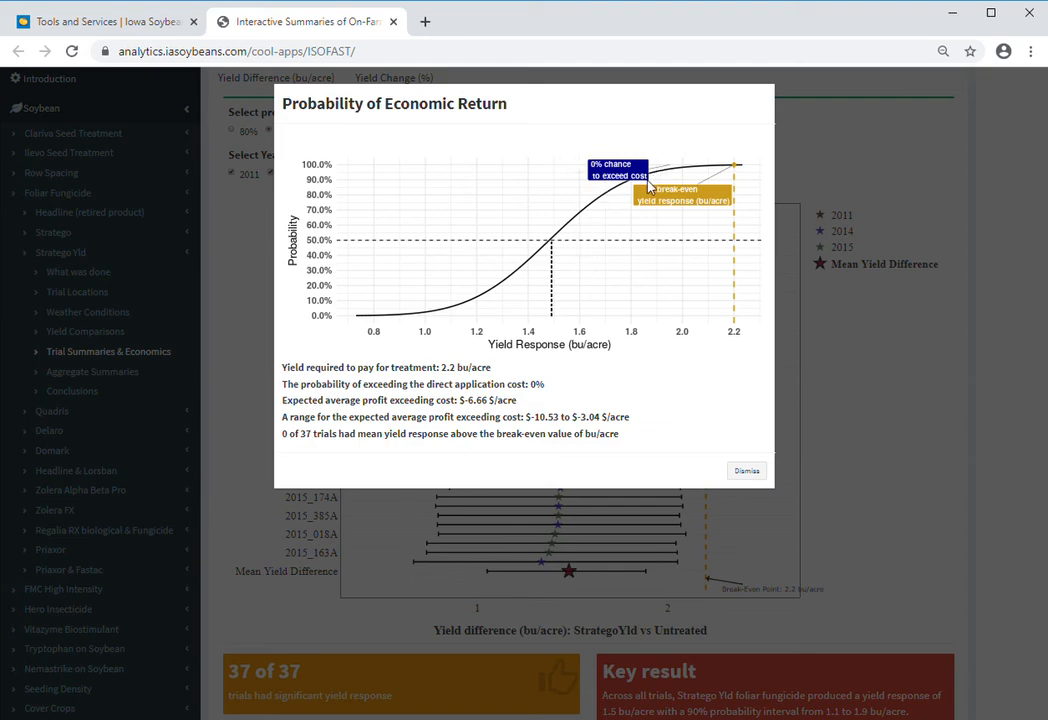
pyautogui.click(749, 472)
# Step: Rerun the Stratego Yld economic analysis with the grain market price set to 12 $/bu, and close the results after review
pyautogui.click(568, 127)
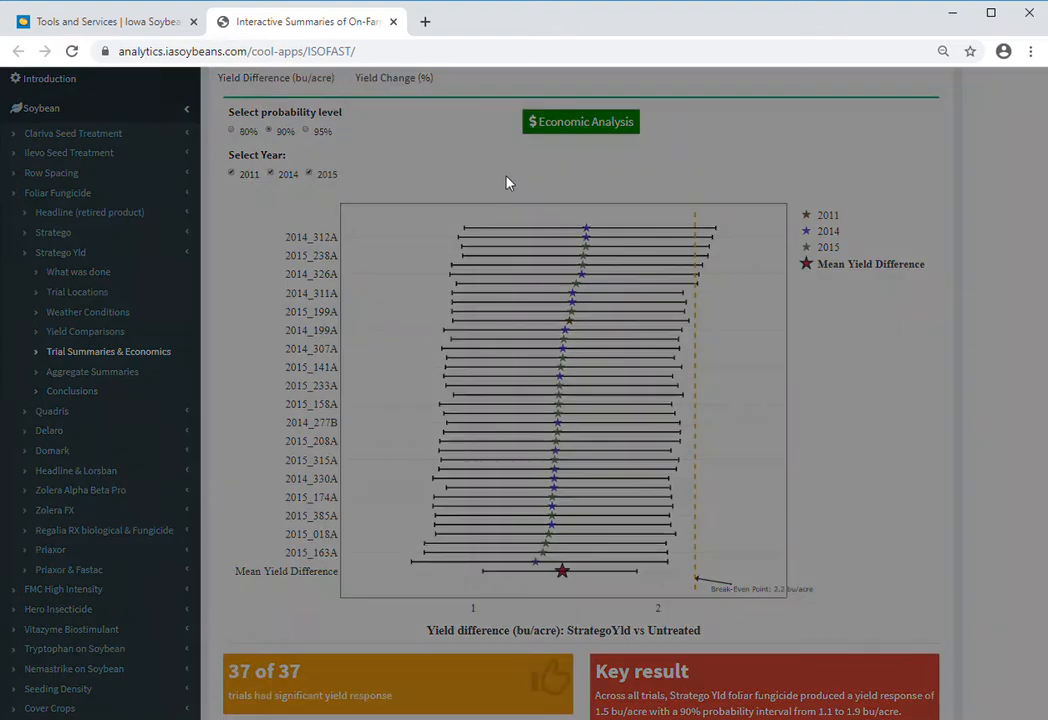
pyautogui.moveTo(473, 162); pyautogui.dragTo(408, 163)
pyautogui.write('12')
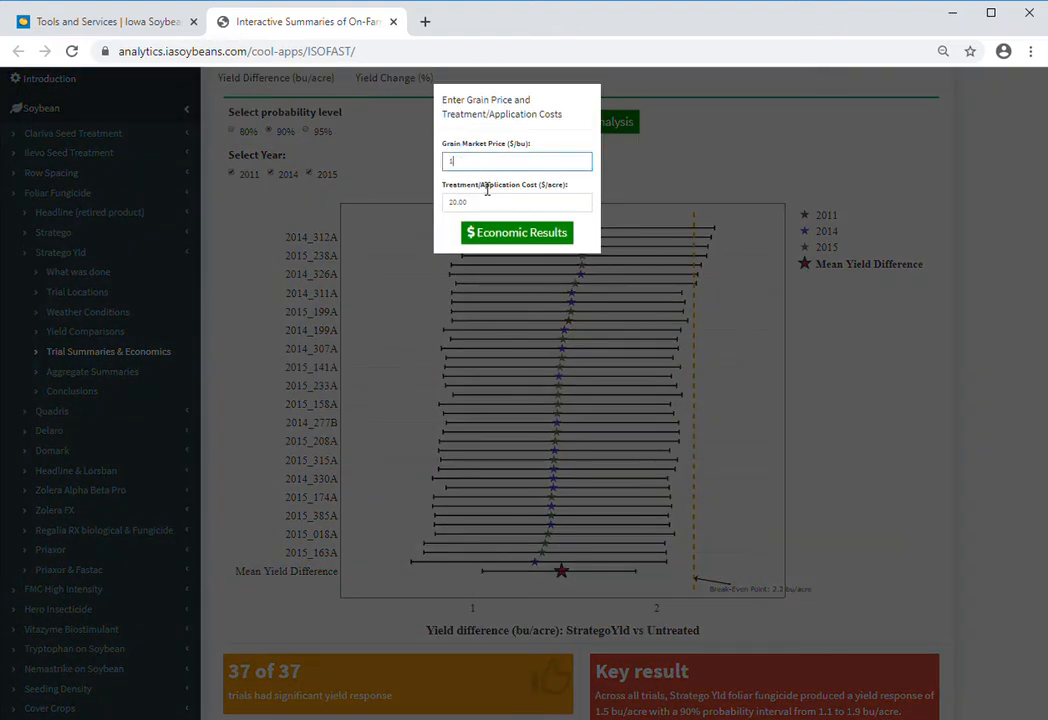
pyautogui.click(519, 237)
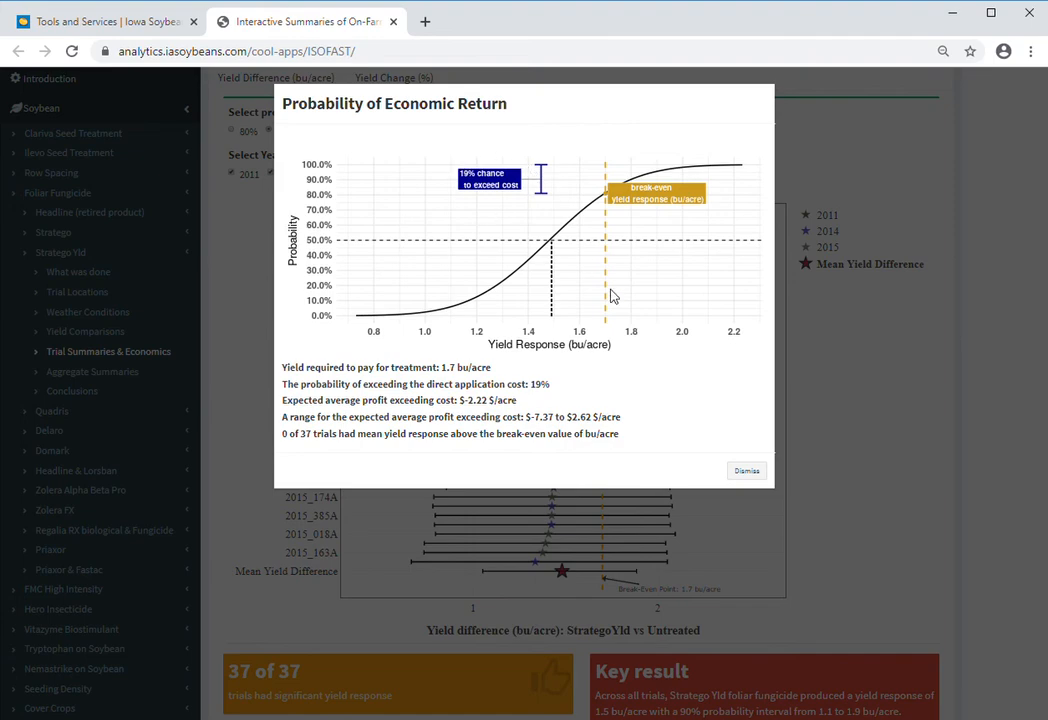
pyautogui.click(745, 471)
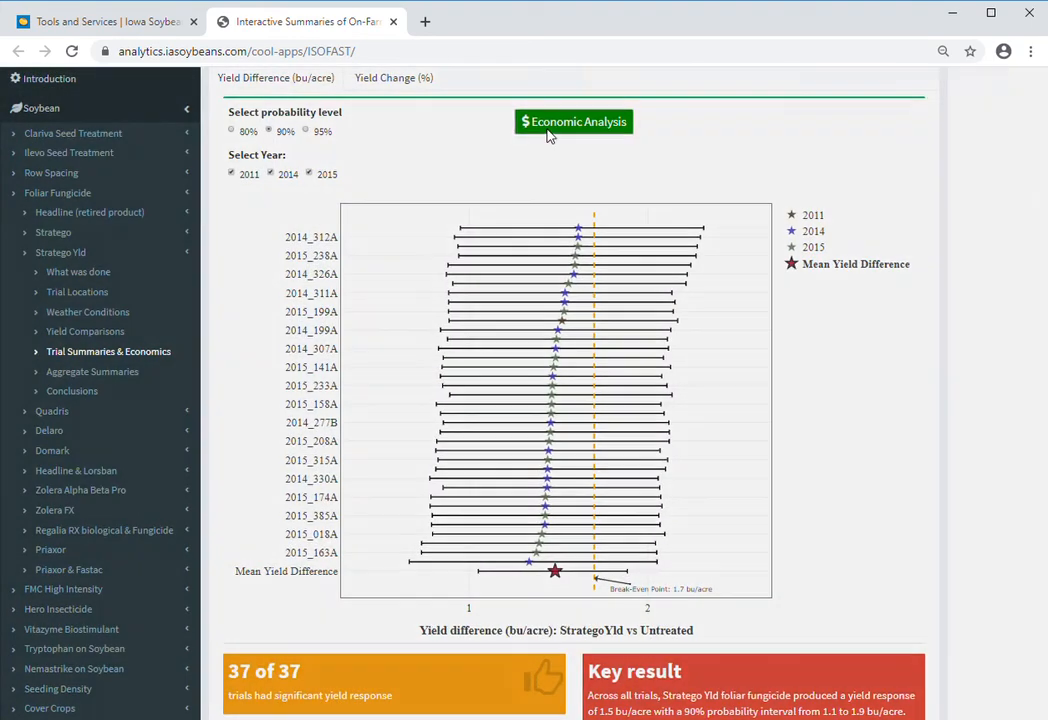
# Step: Raise the grain market price further for Stratego Yld, recalculate the economic results, and dismiss them after review
pyautogui.click(548, 126)
pyautogui.doubleClick(494, 164)
pyautogui.write('45')
pyautogui.click(512, 234)
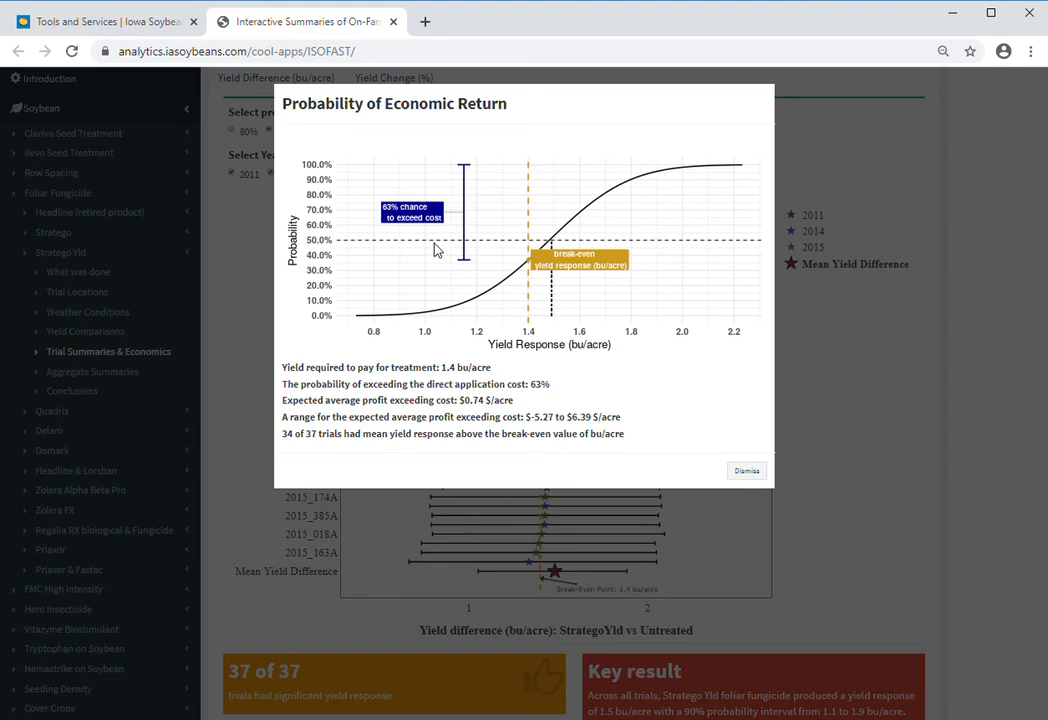
pyautogui.click(747, 471)
# Step: Open the trial summaries and economics for Tryptophan on Soybean
pyautogui.click(547, 123)
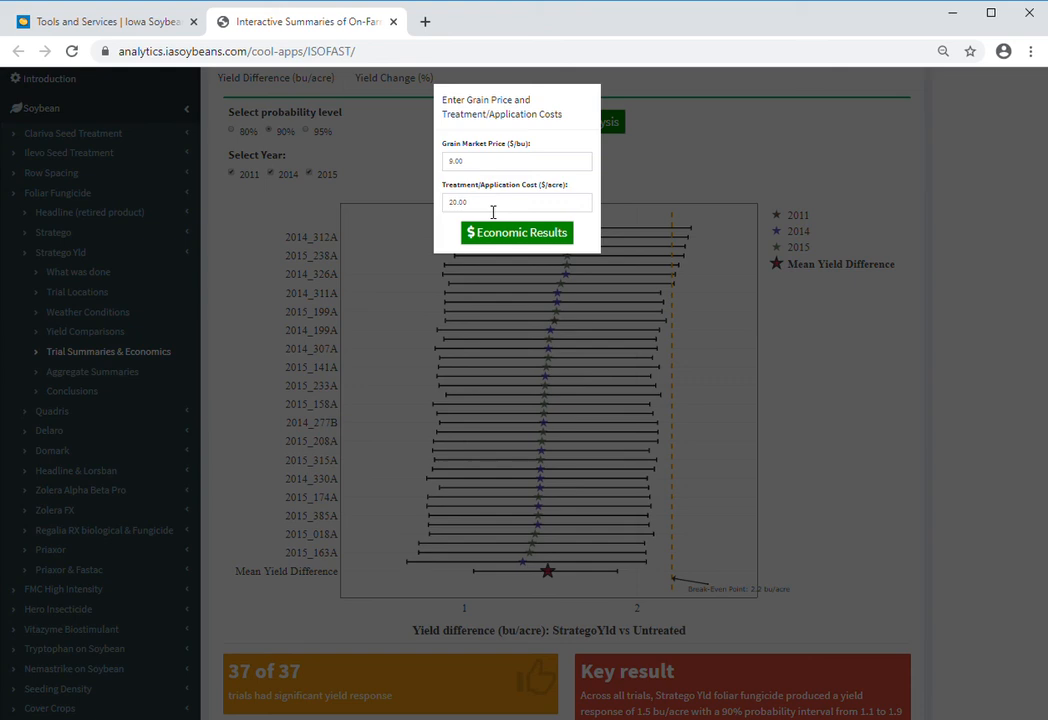
pyautogui.click(650, 193)
pyautogui.scroll(-1, 120, 396)
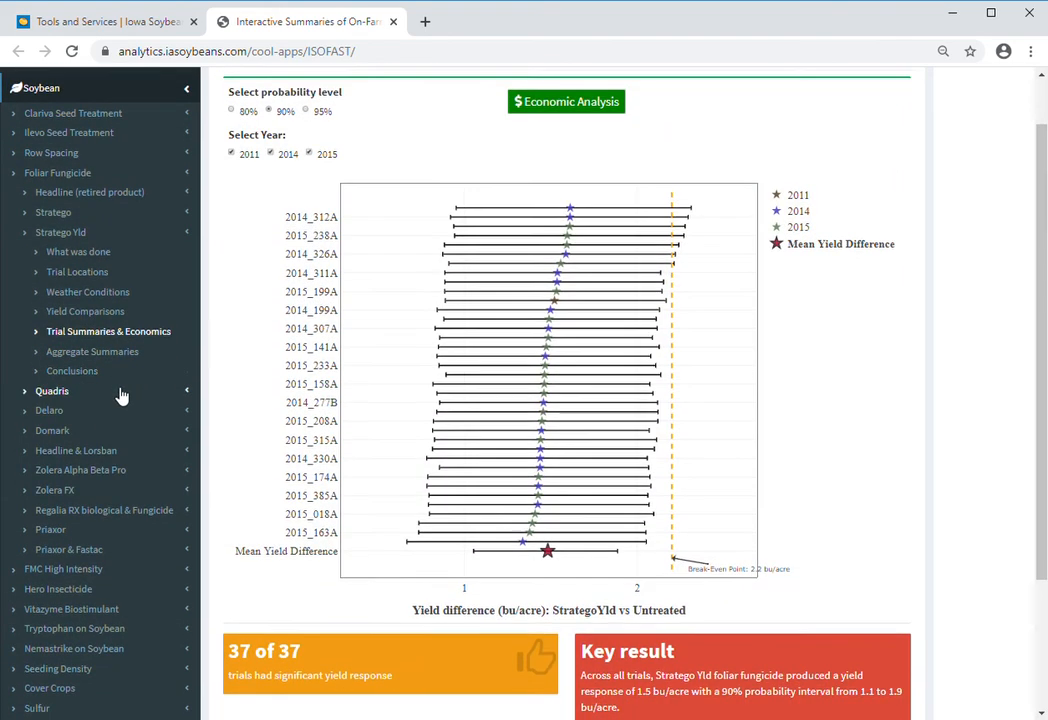
pyautogui.scroll(-1, 120, 396)
pyautogui.scroll(2, 140, 421)
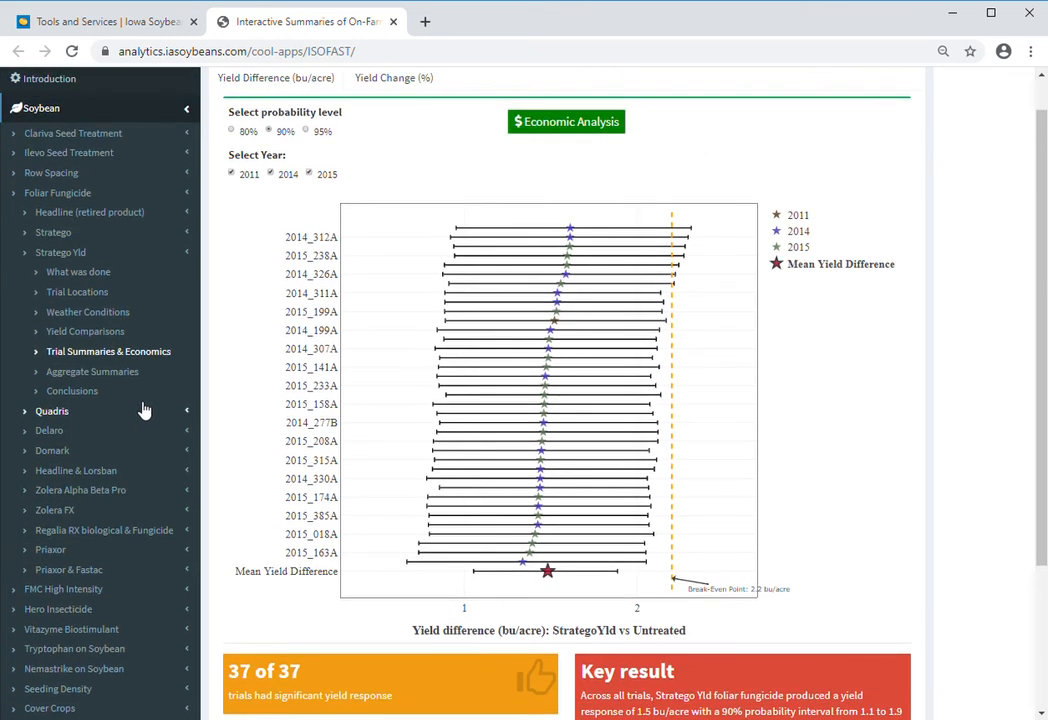
pyautogui.click(78, 648)
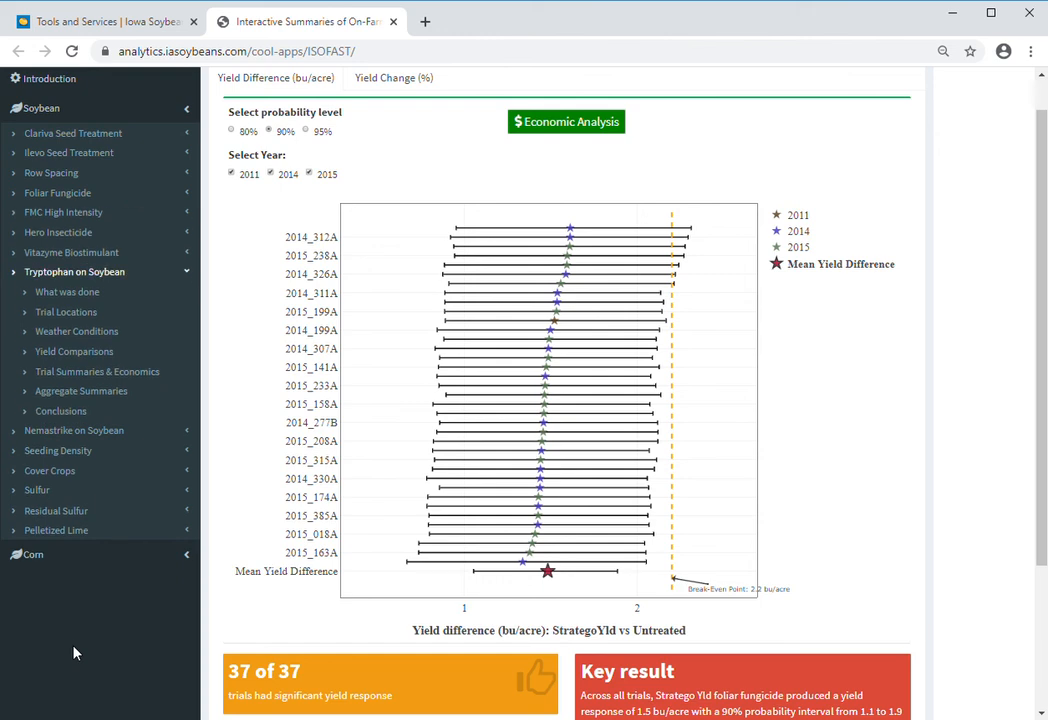
pyautogui.click(82, 373)
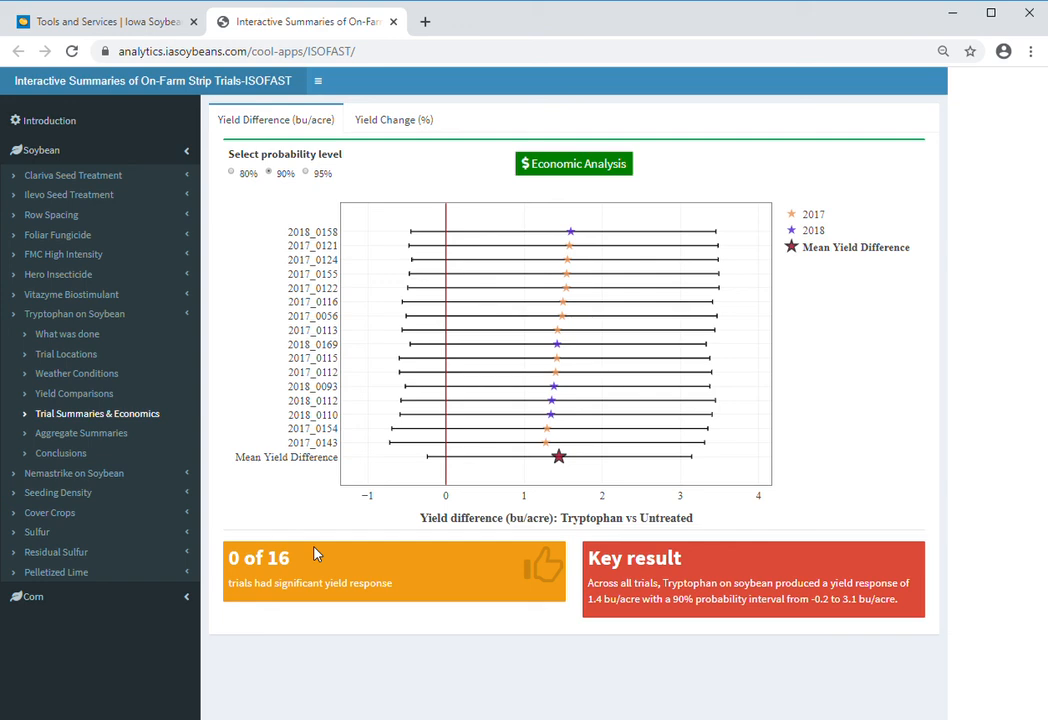
# Step: Run the Tryptophan economic analysis with a 9.00 $/bu grain price and 16.00 $/acre treatment cost, and close the results after review
pyautogui.click(536, 166)
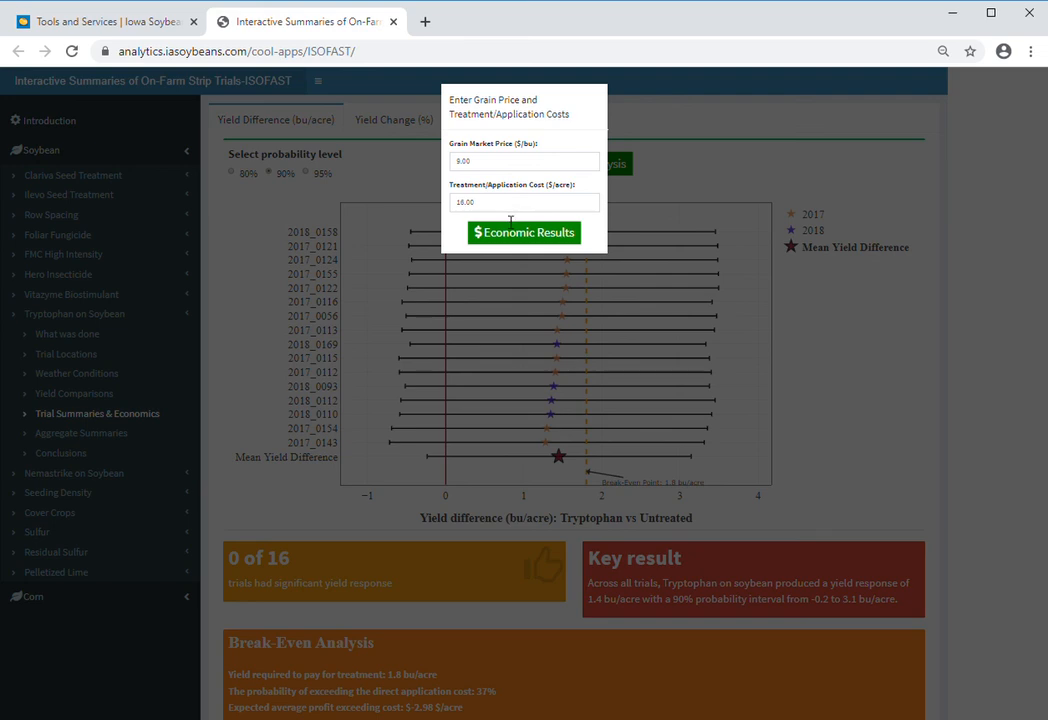
pyautogui.click(521, 233)
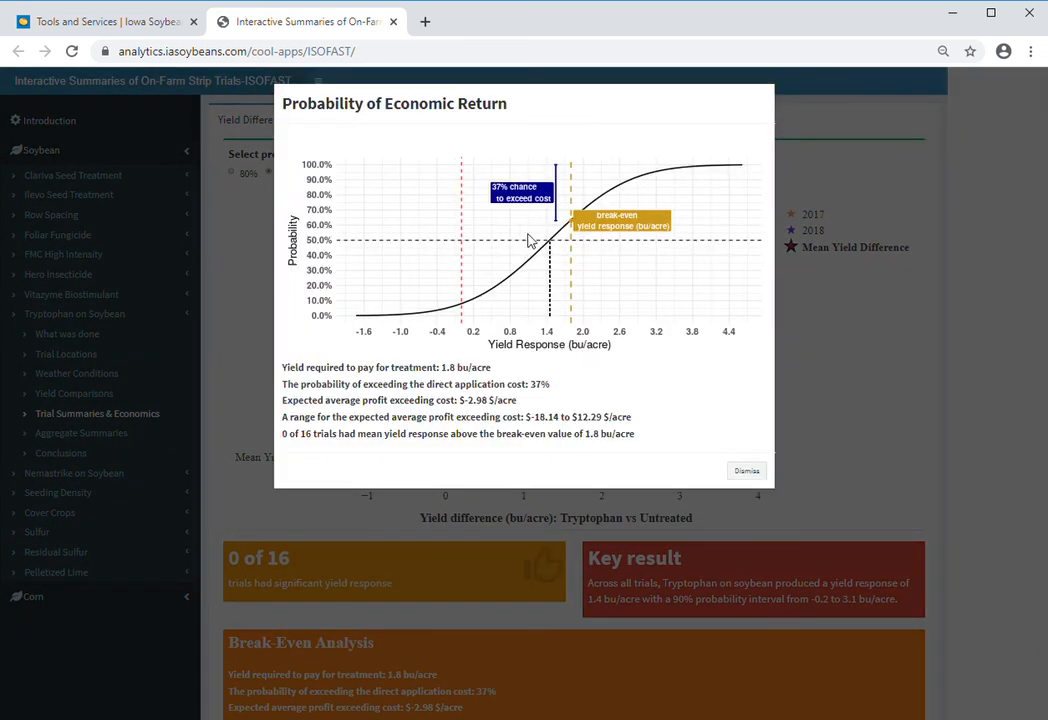
pyautogui.click(758, 475)
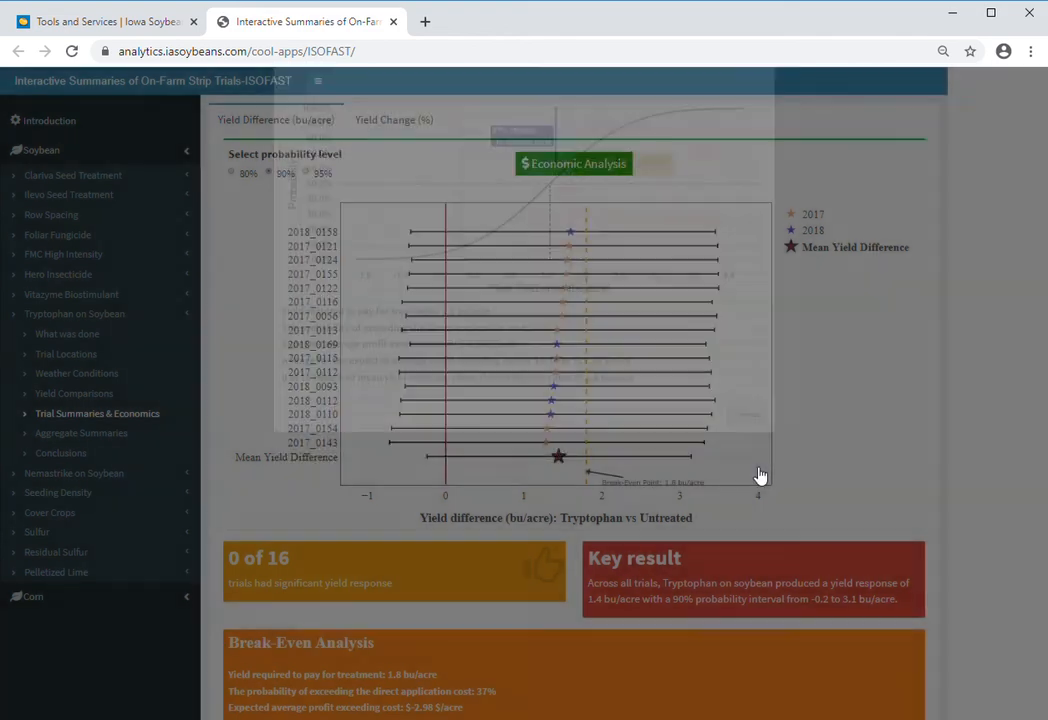
# Step: Rerun the Tryptophan economic analysis with the treatment/application cost set to 12 $/acre, and close the results after review
pyautogui.click(573, 165)
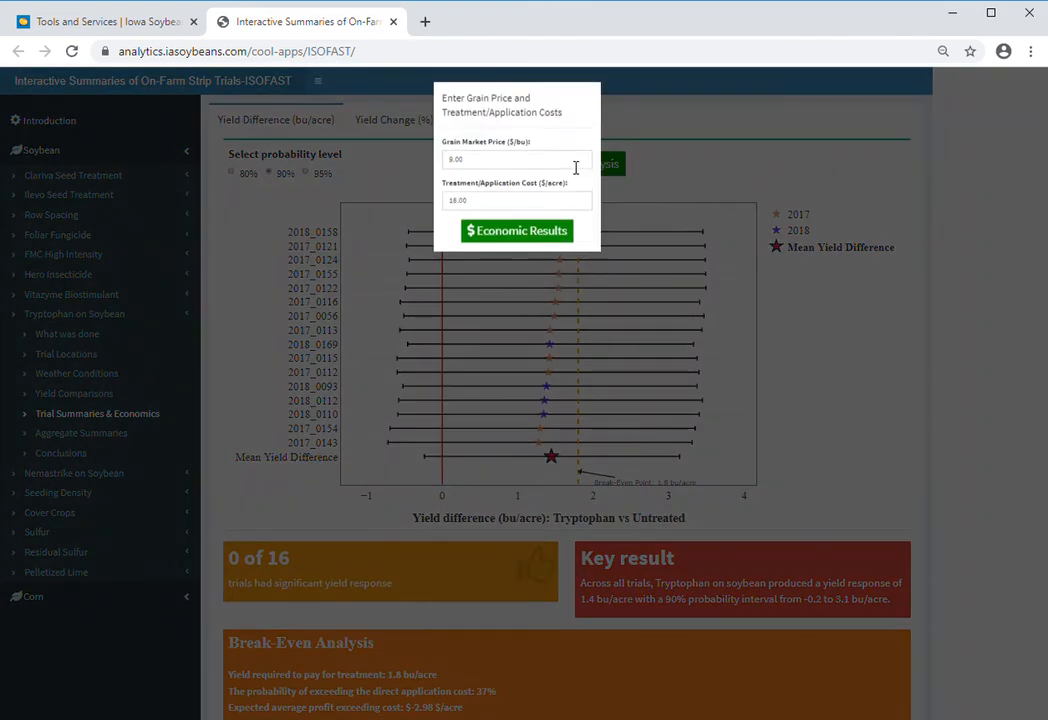
pyautogui.moveTo(515, 204); pyautogui.dragTo(432, 220)
pyautogui.write('12')
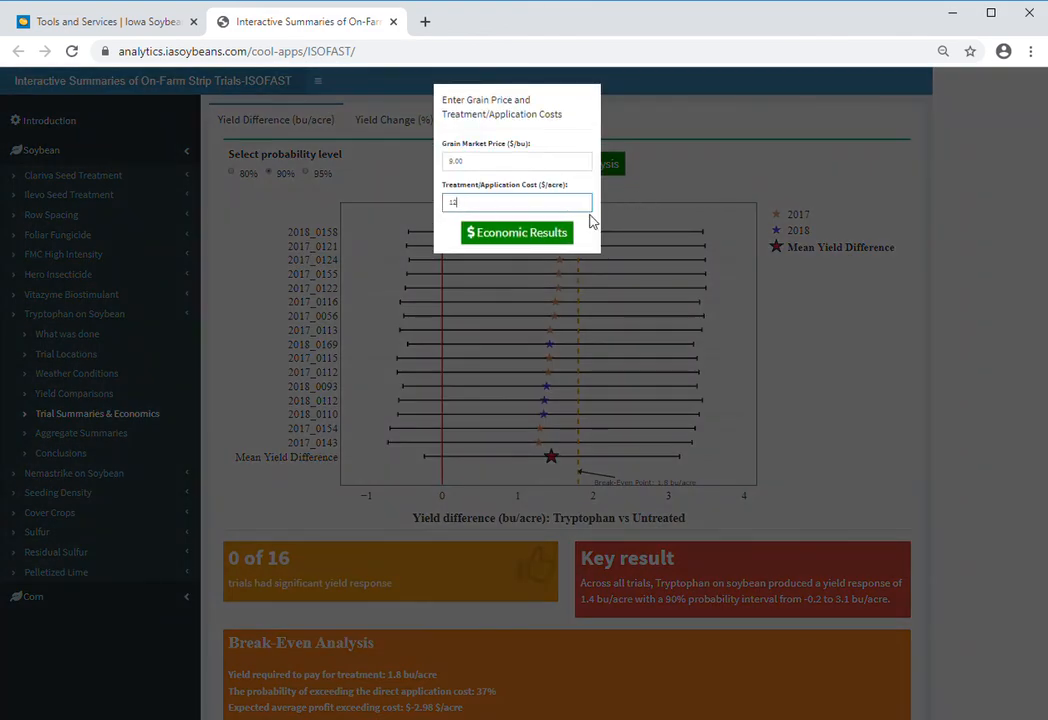
pyautogui.click(541, 236)
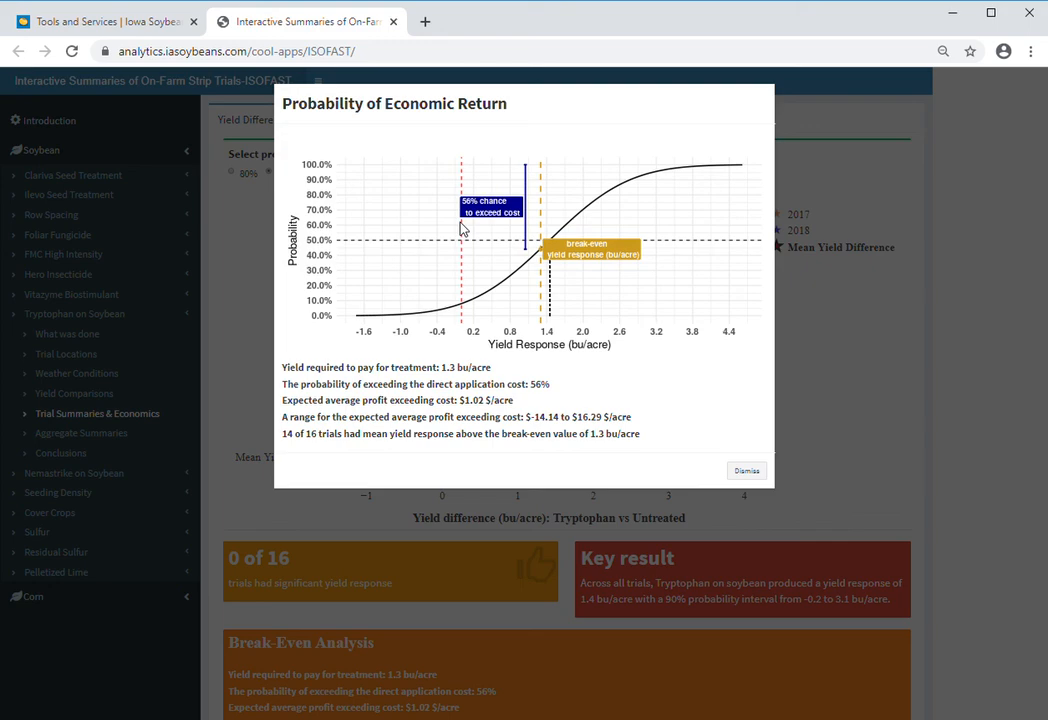
pyautogui.click(750, 472)
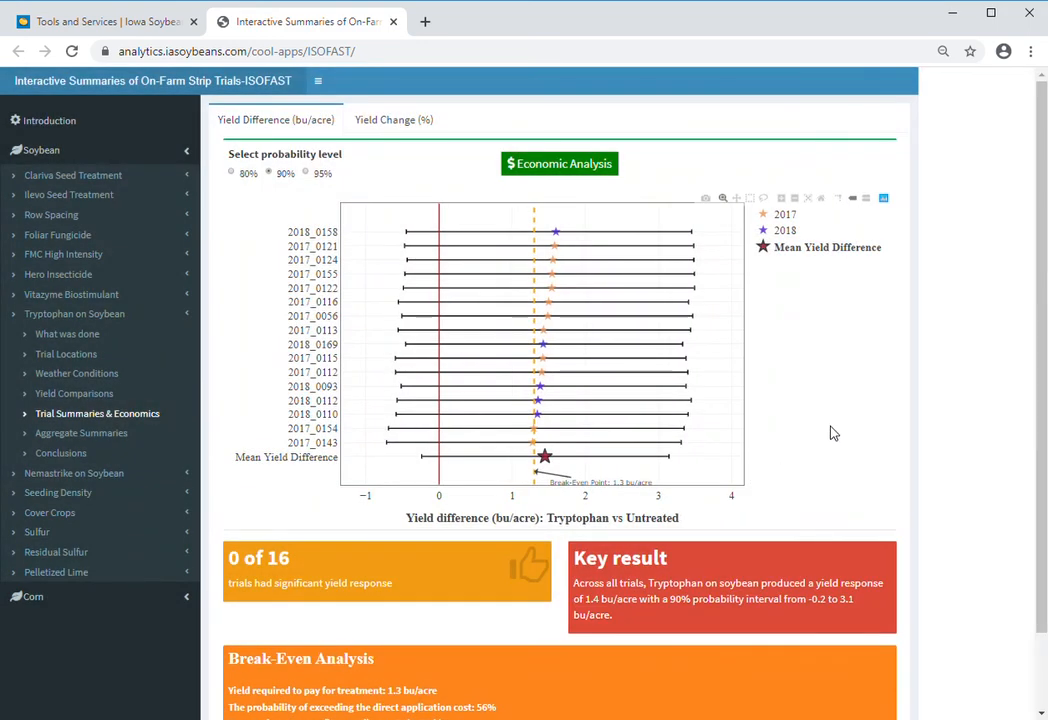